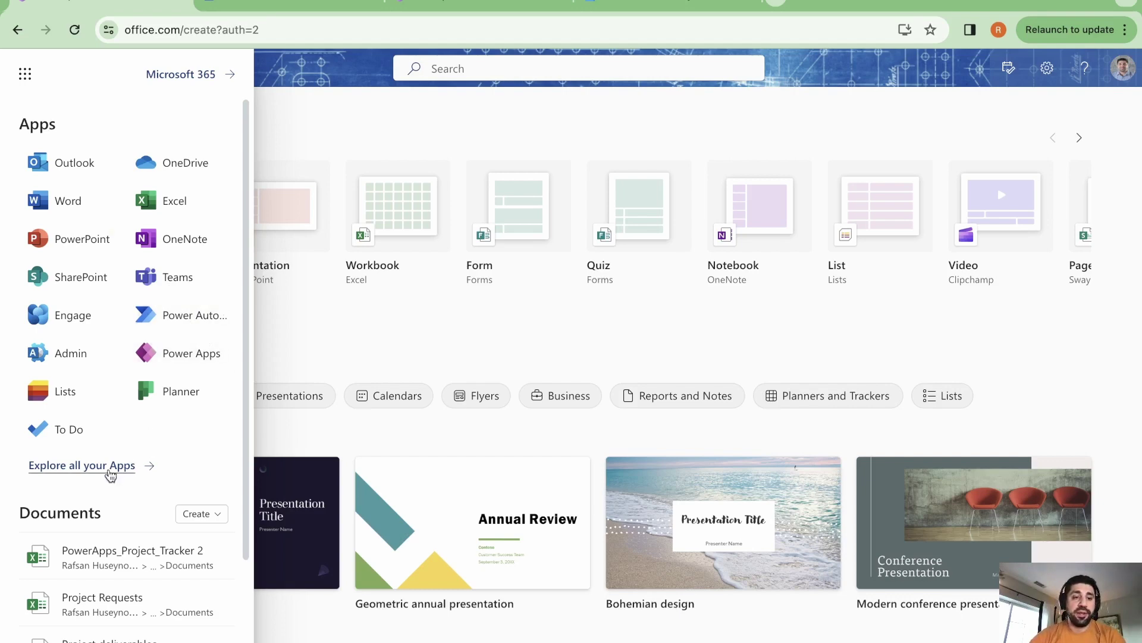
Step: Open Power Automate from the full list of Microsoft 365 apps
left_click(109, 470)
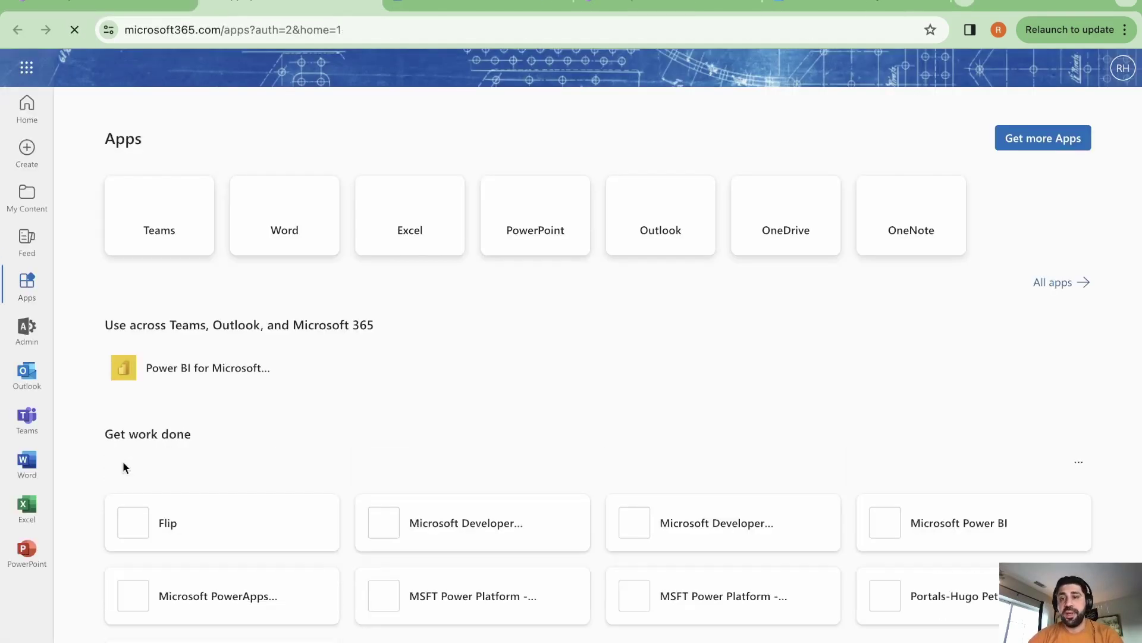
left_click(1048, 286)
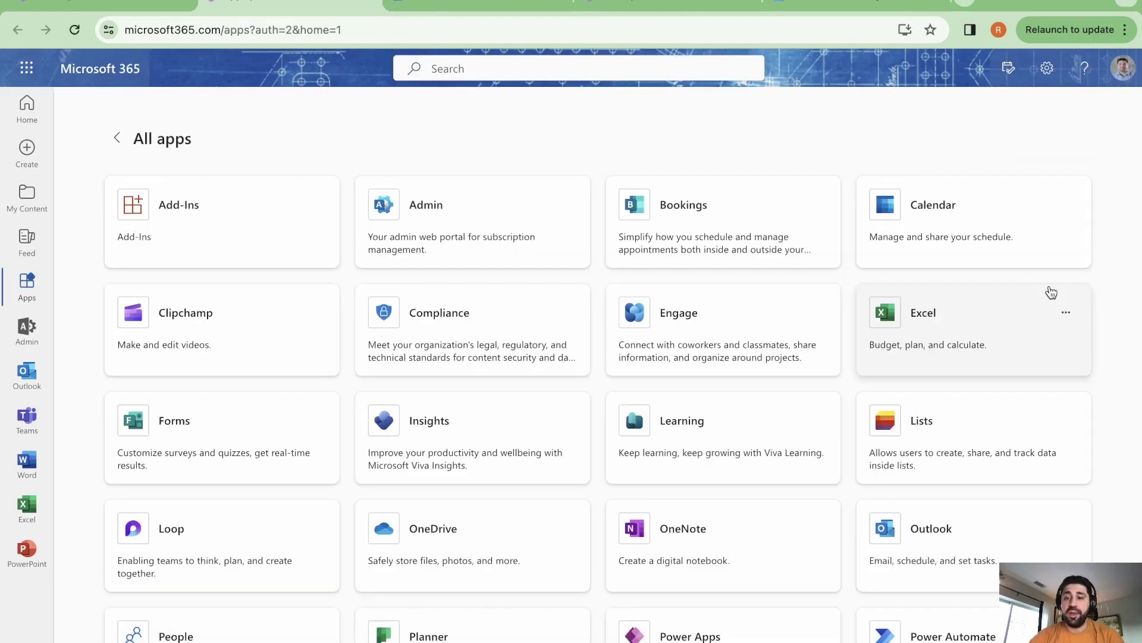
scroll(1052, 291, "down", 3)
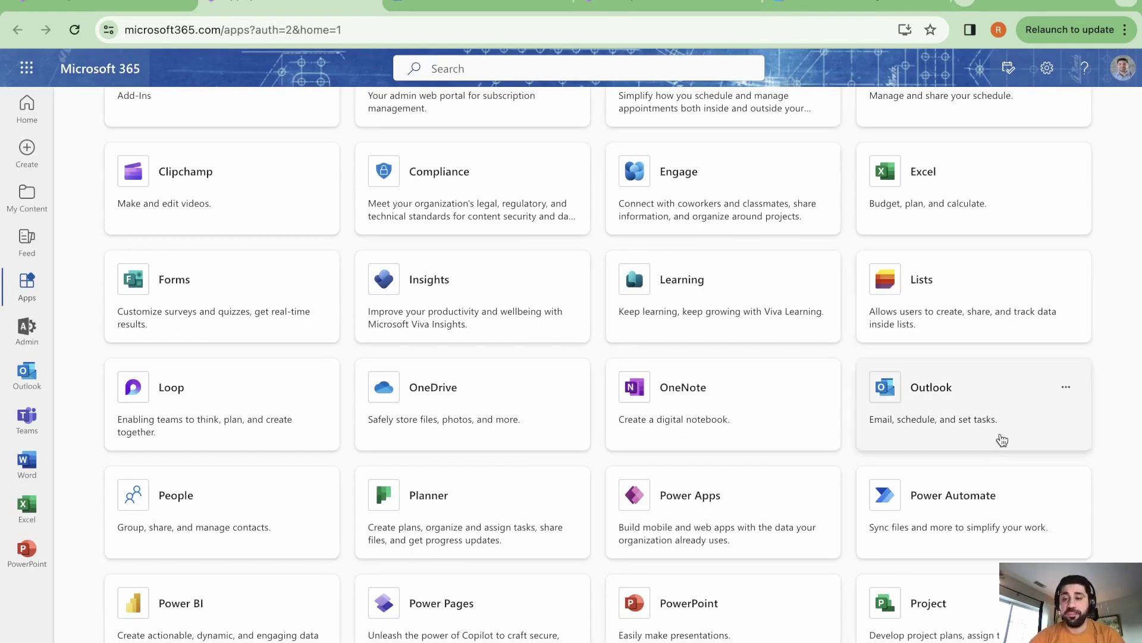
left_click(966, 512)
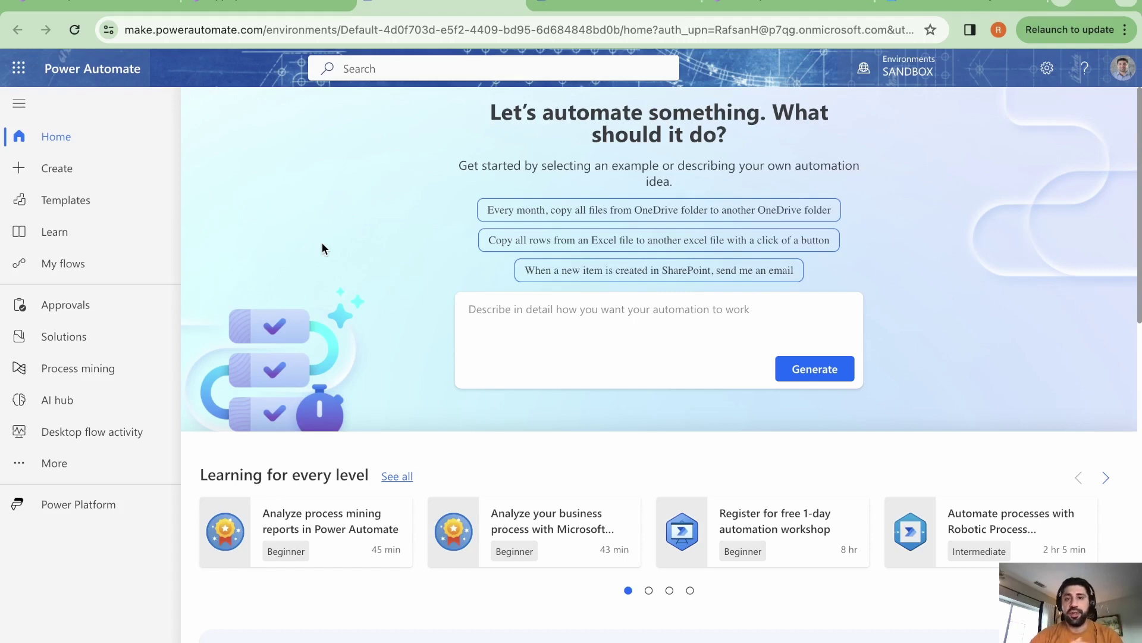
Step: Generate a flow from the description "create an email flow that runs evert Thursday and sends an email to my team" and accept the suggestion
left_click(485, 314)
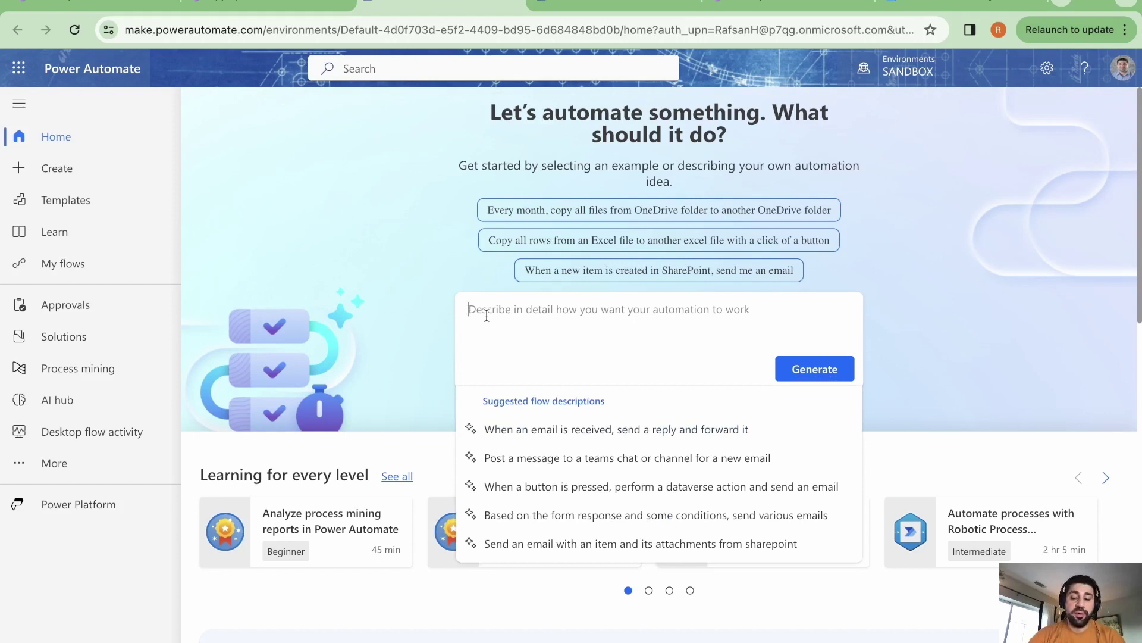
type("create an email flow that runs evert Thursday and sends an email to my team")
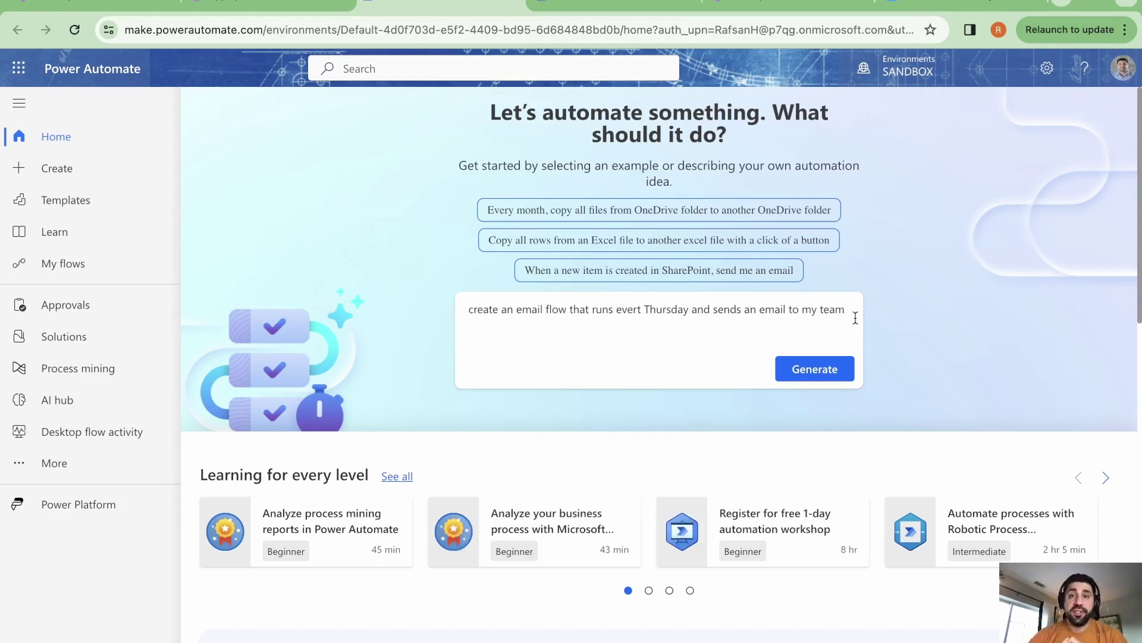
left_click(827, 370)
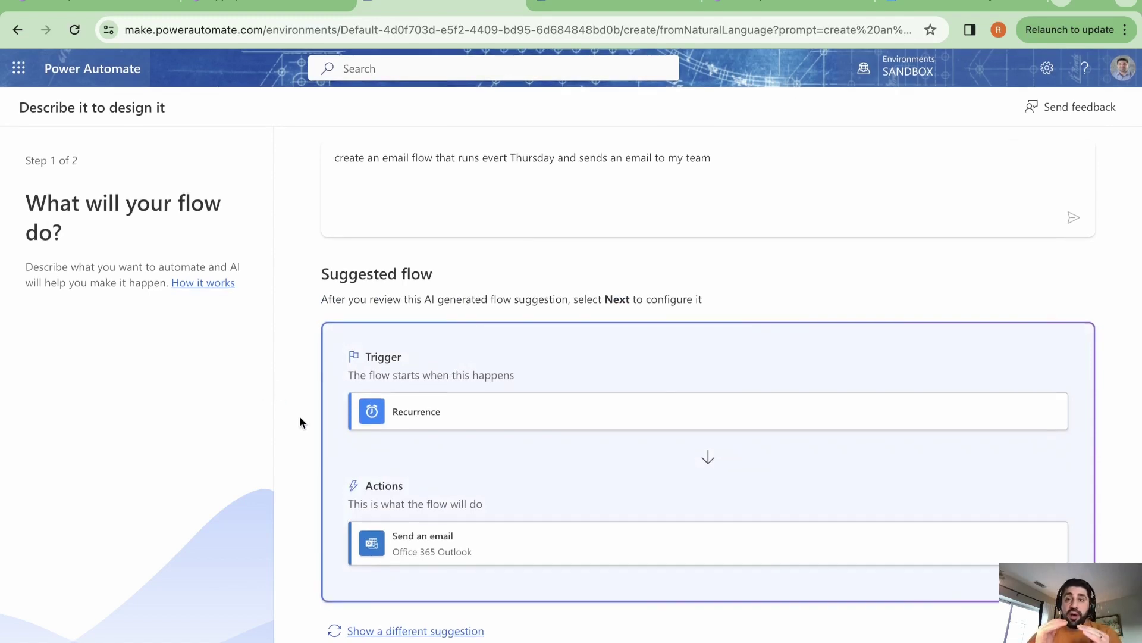
left_click(1065, 639)
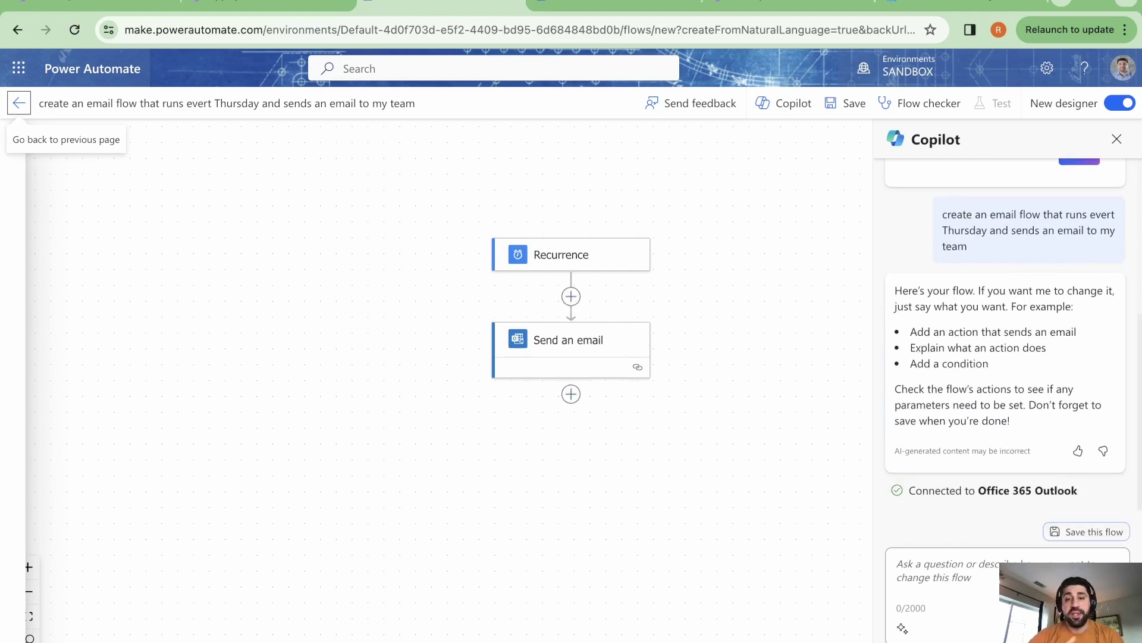
Step: Review the parameters of the generated flow's Recurrence trigger and Send an email action
left_click(606, 266)
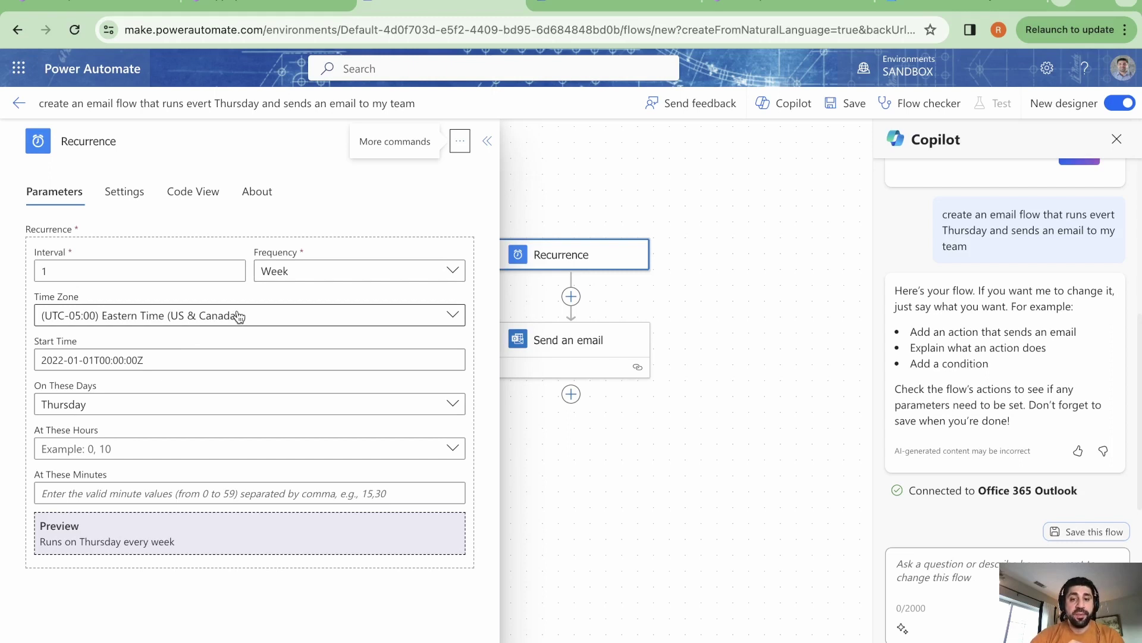
left_click(566, 357)
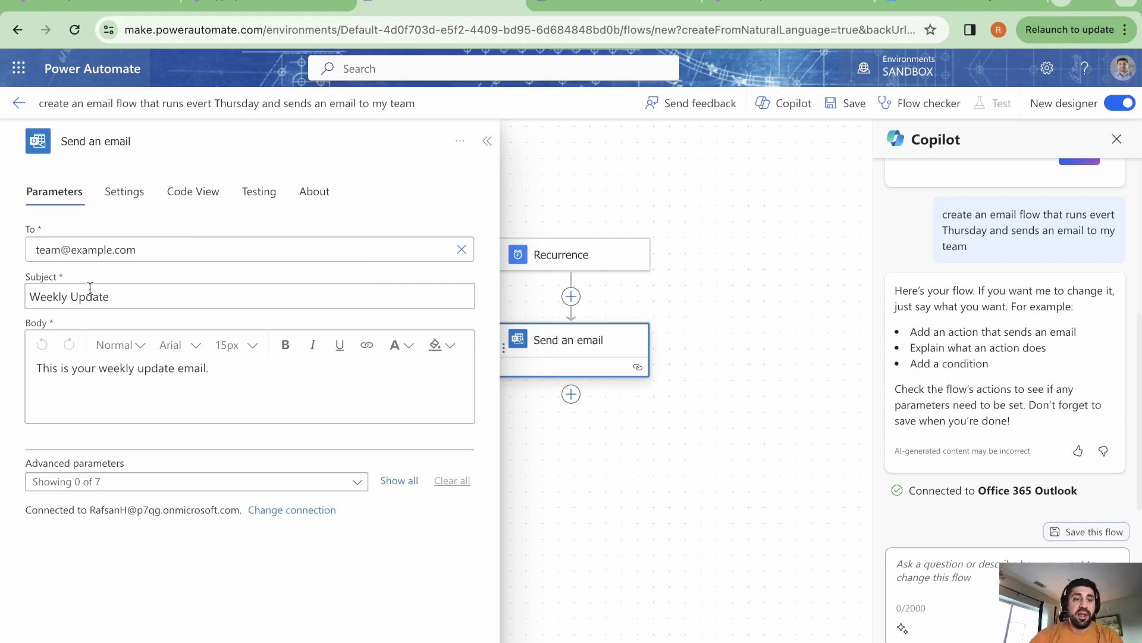
left_click(99, 388)
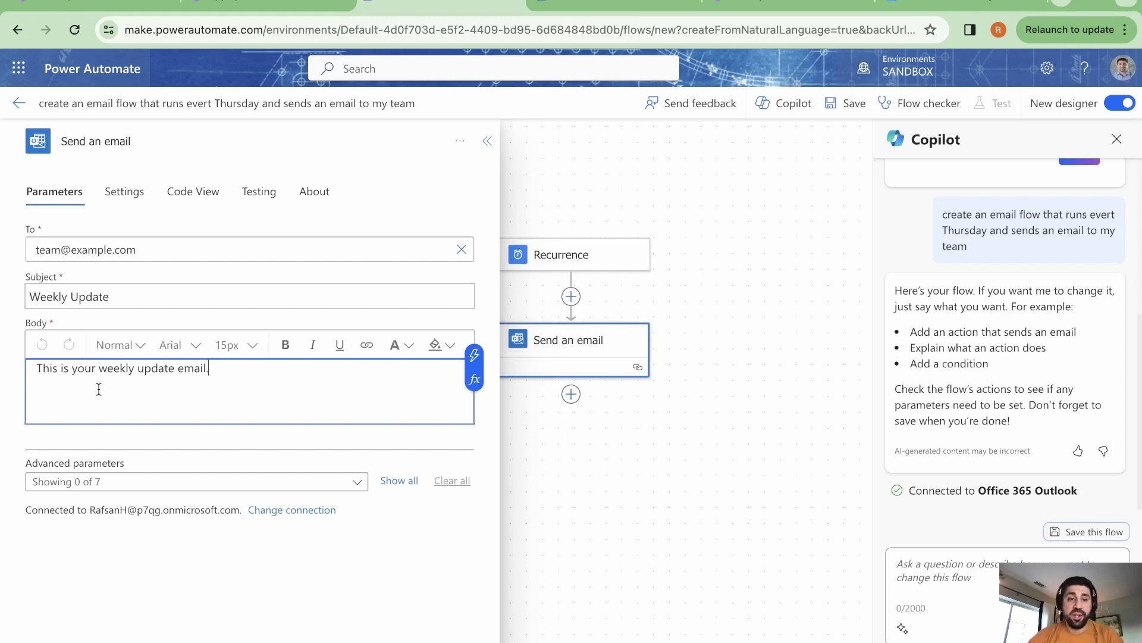
left_click(916, 581)
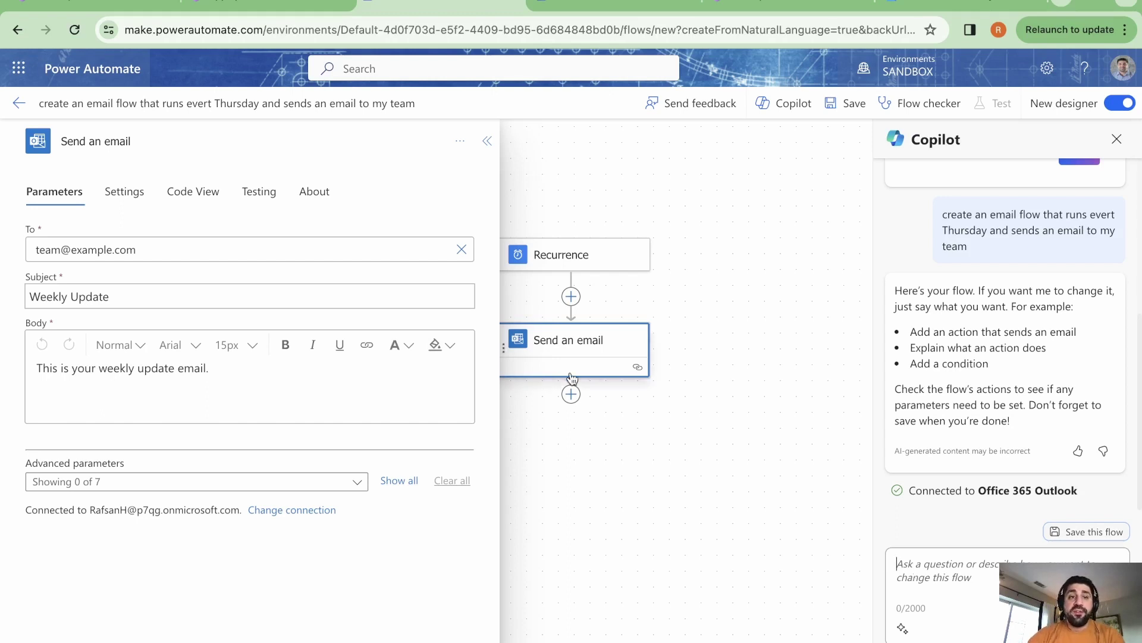
Step: Leave the generated flow without saving it and return to the Power Automate home page
left_click(19, 103)
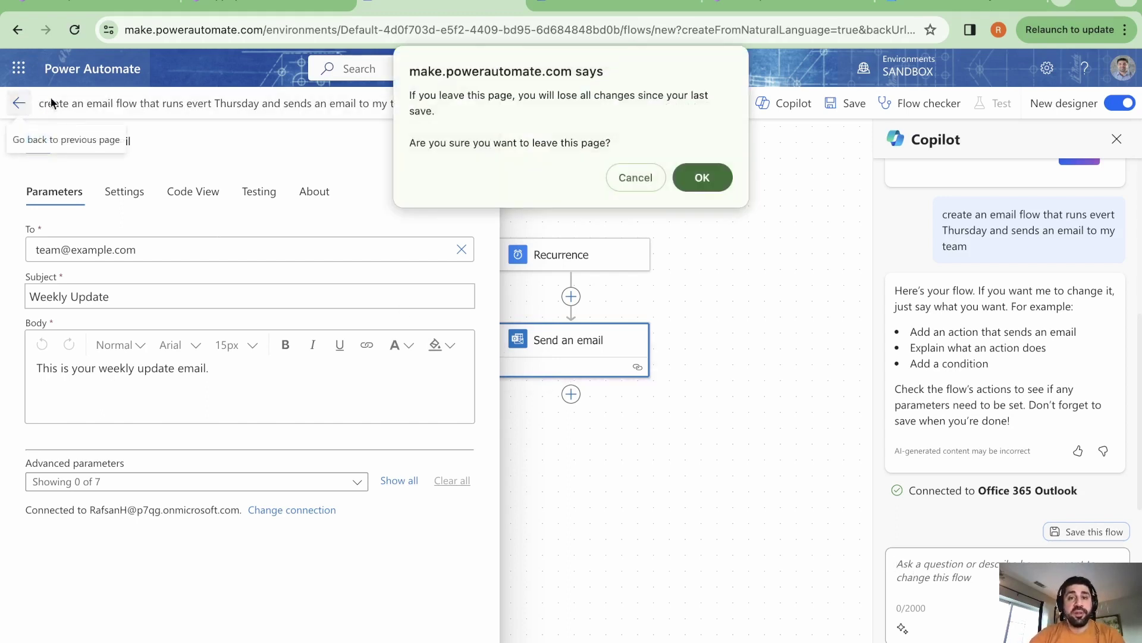
left_click(703, 176)
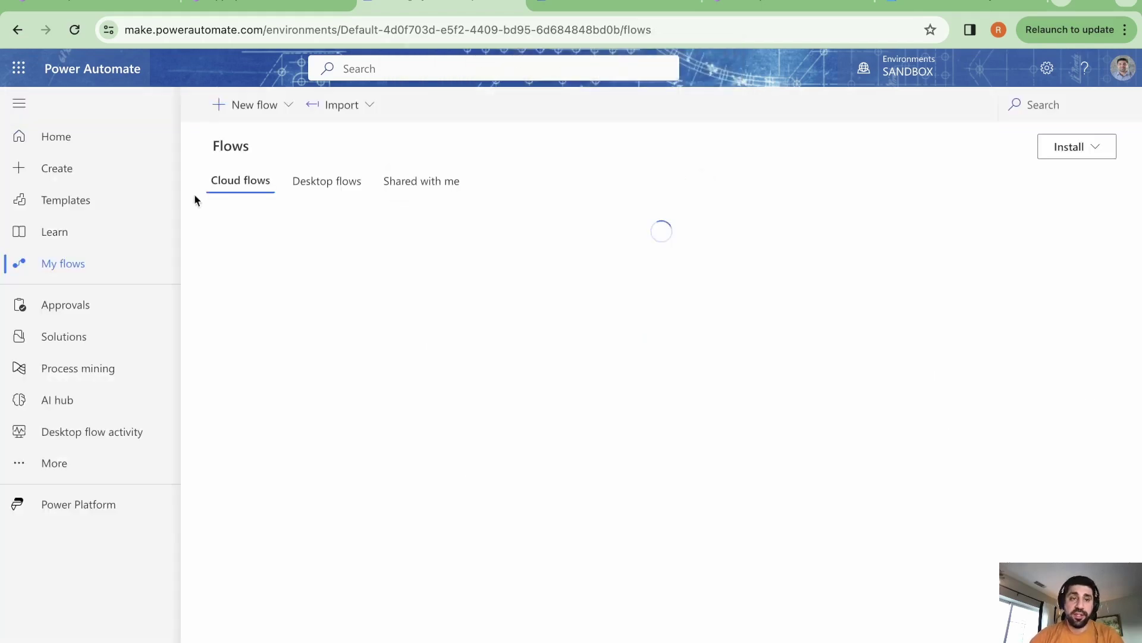
left_click(67, 141)
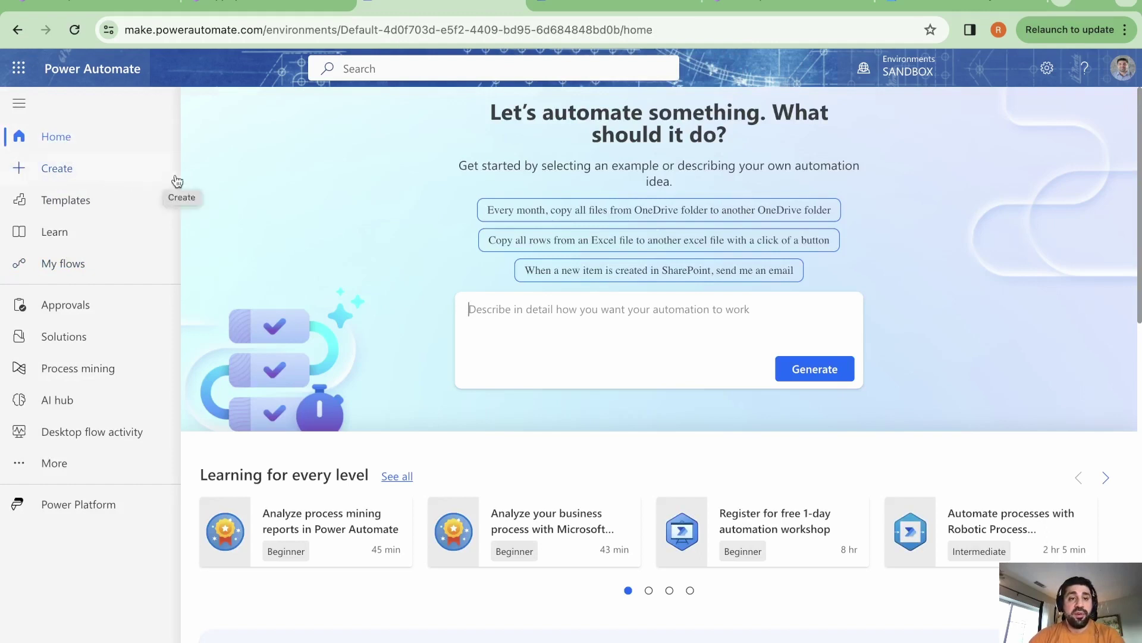
Step: Search the flow templates for "reminder email" and create a flow from the "Get daily reminders from your Outlook.com email" template
left_click(44, 172)
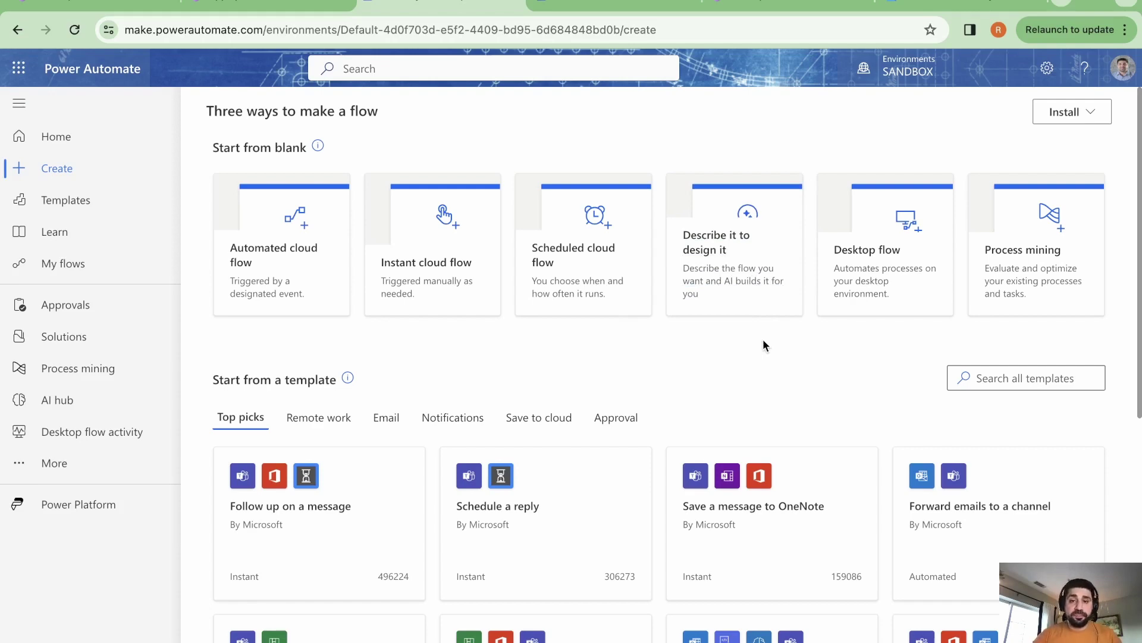
left_click(65, 200)
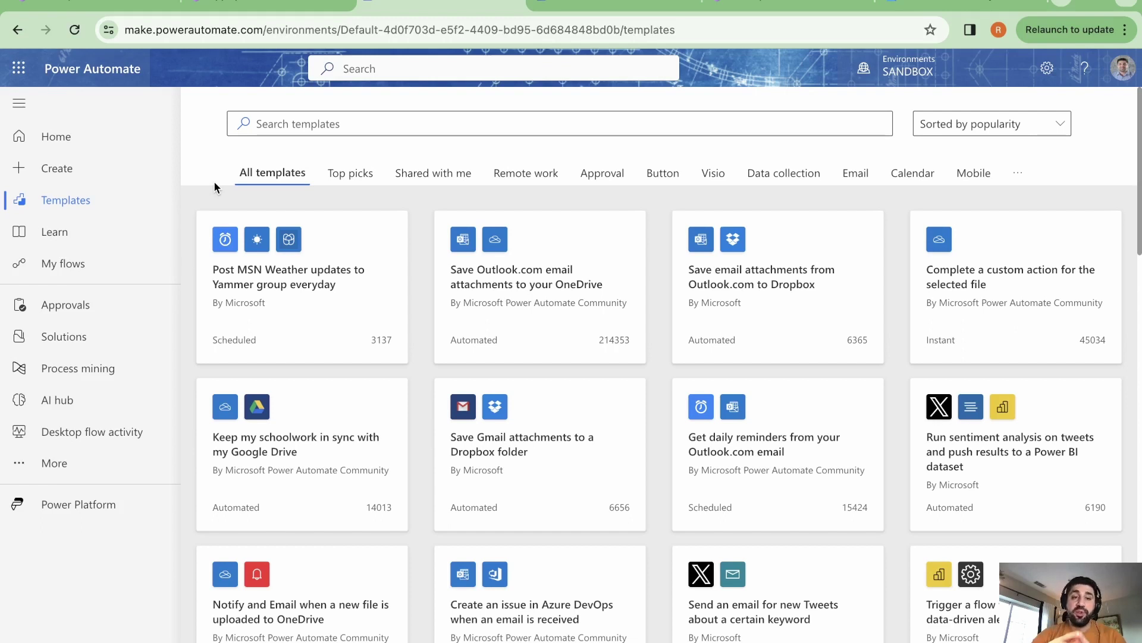
left_click(286, 142)
type("reminder email")
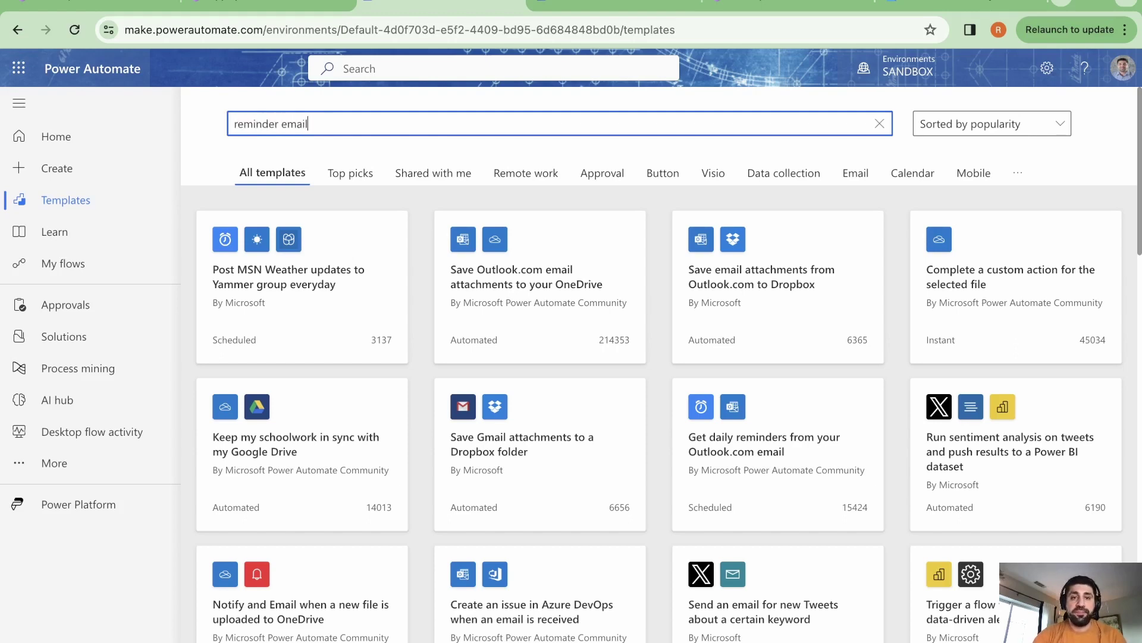
key("Return")
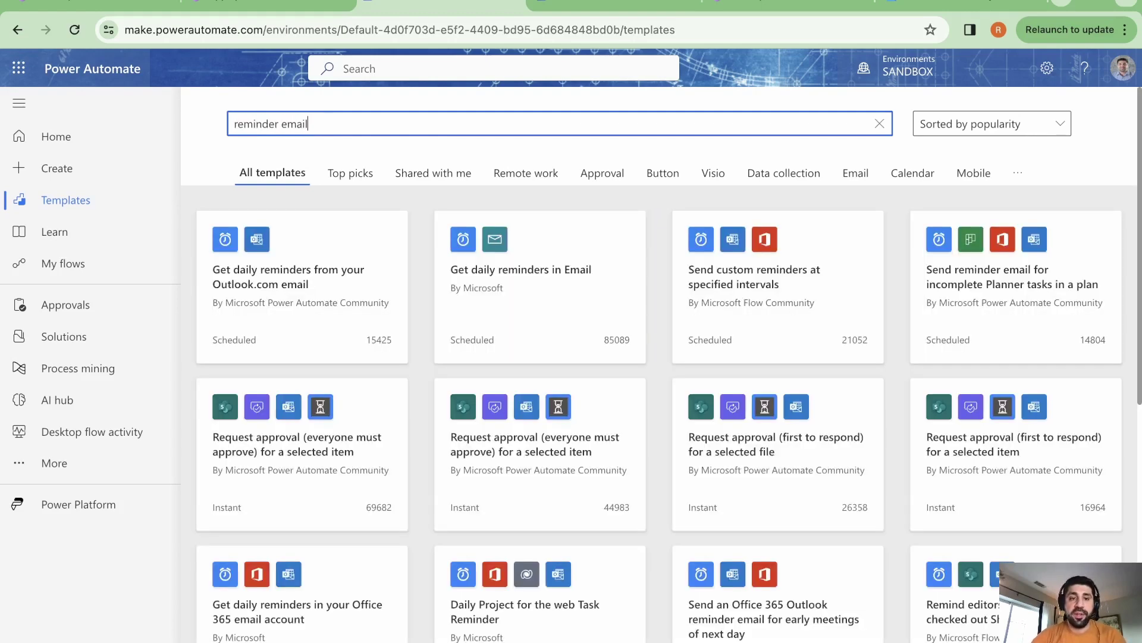
left_click(269, 281)
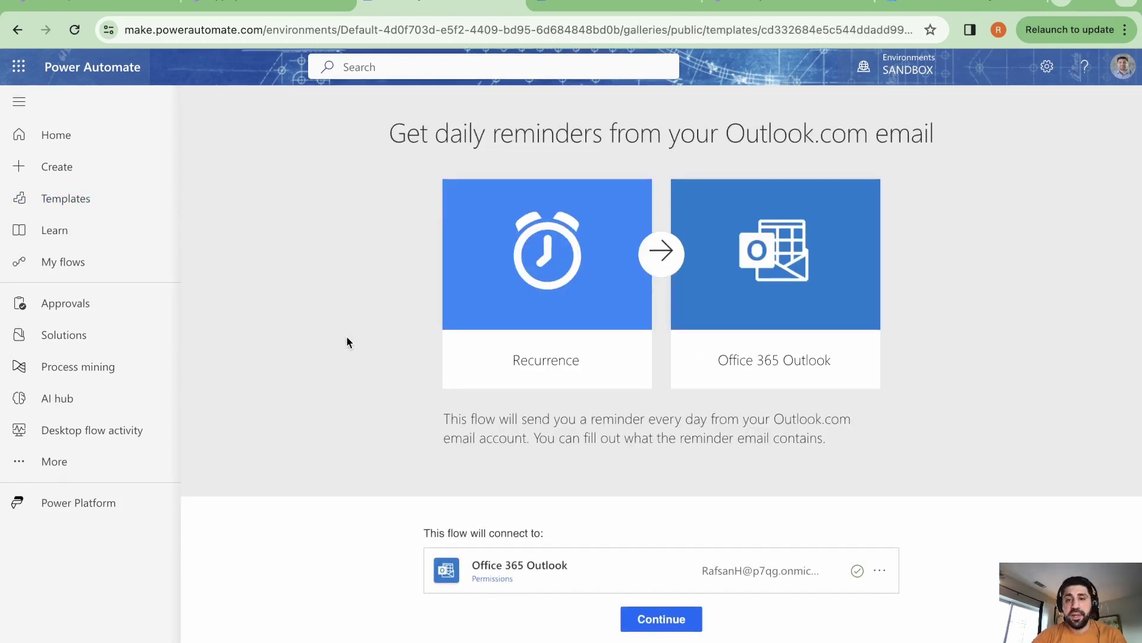
left_click(654, 623)
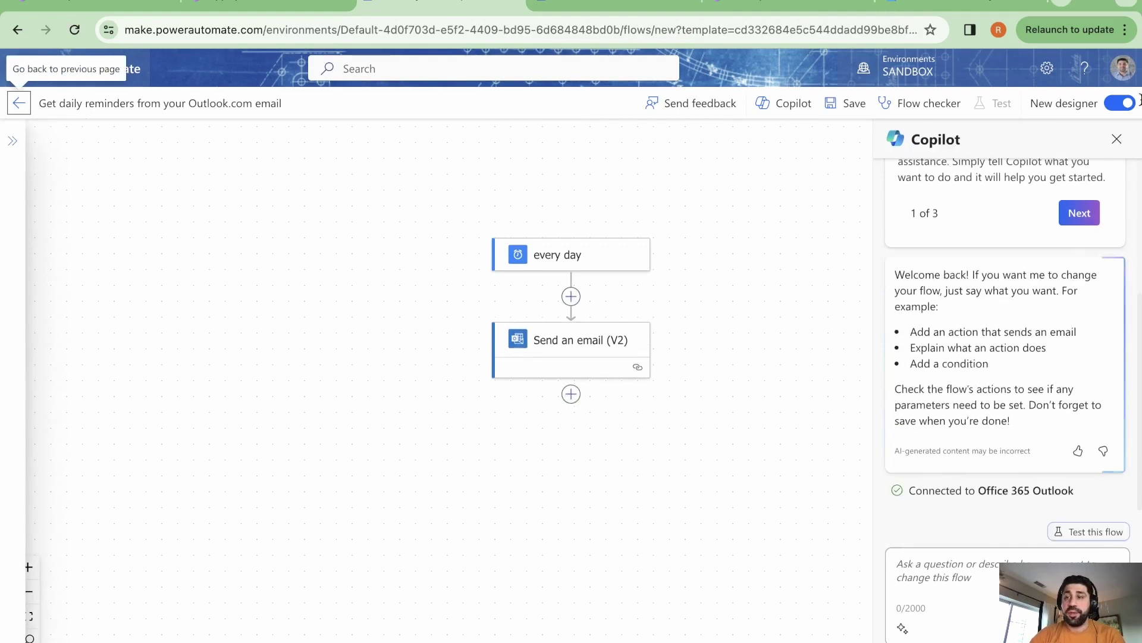
left_click(1116, 138)
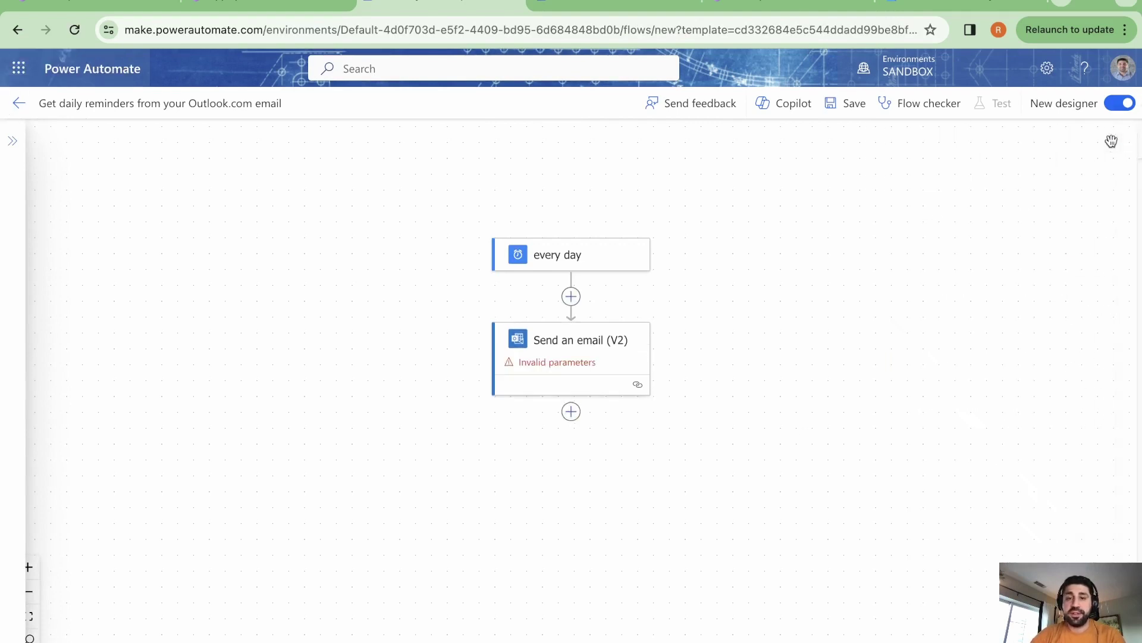
Step: Rename the "every day" trigger to "Runs every Thursday at 11 am"
left_click(589, 254)
left_click(111, 143)
left_click_drag(110, 143, 61, 143)
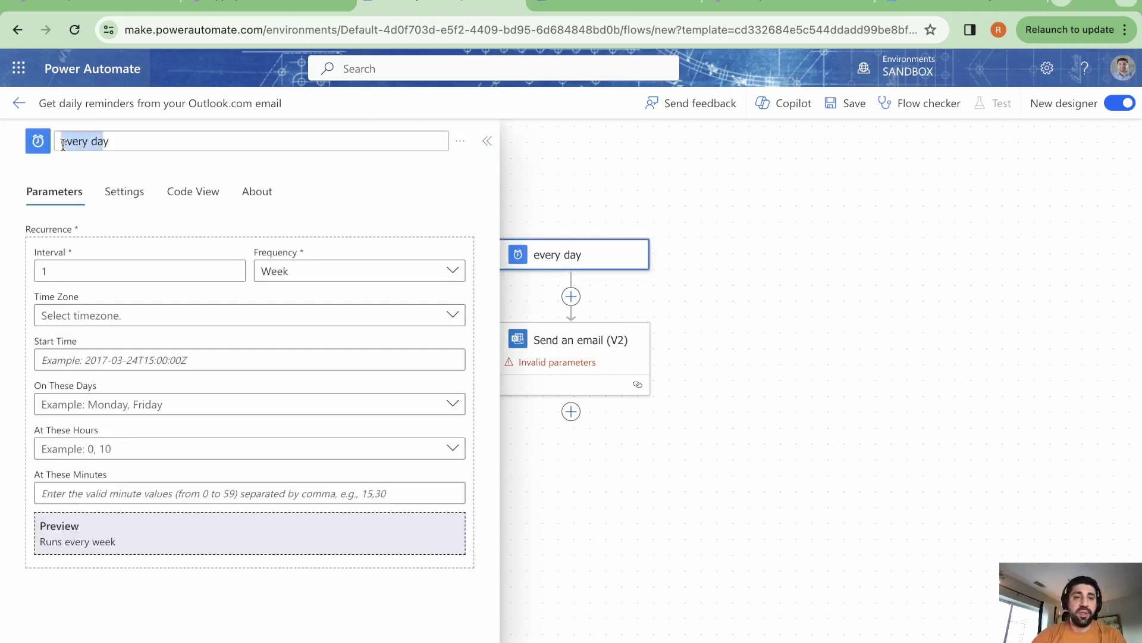
type("Runs every Thursday at 11 am")
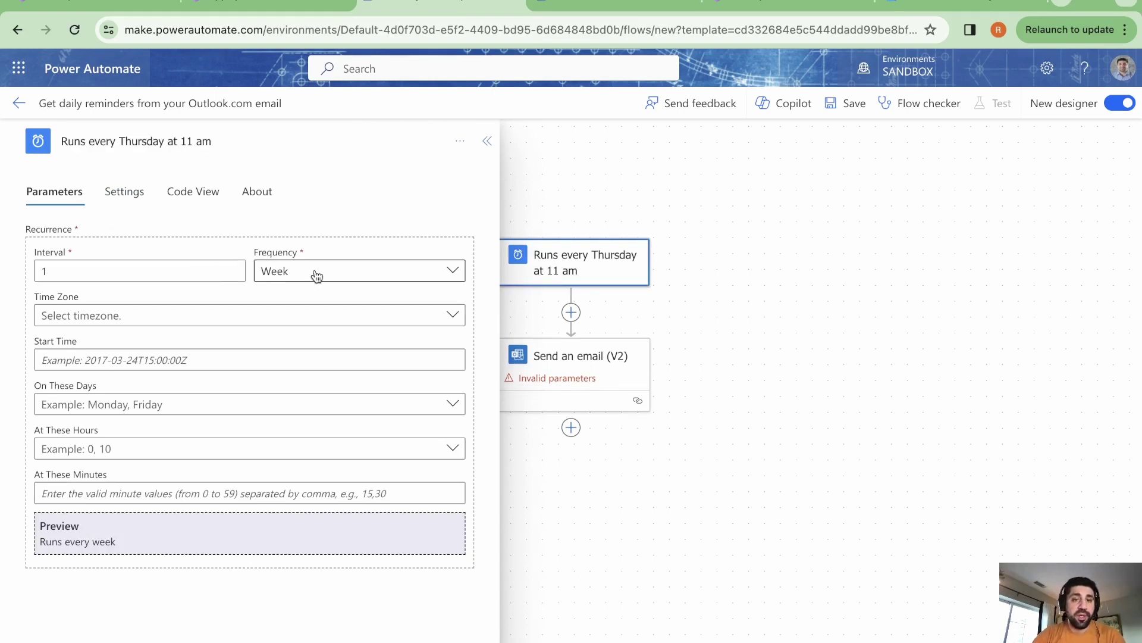
Step: Set the recurrence trigger's time zone to (UTC-05:00) Eastern Time (US & Canada)
left_click(453, 314)
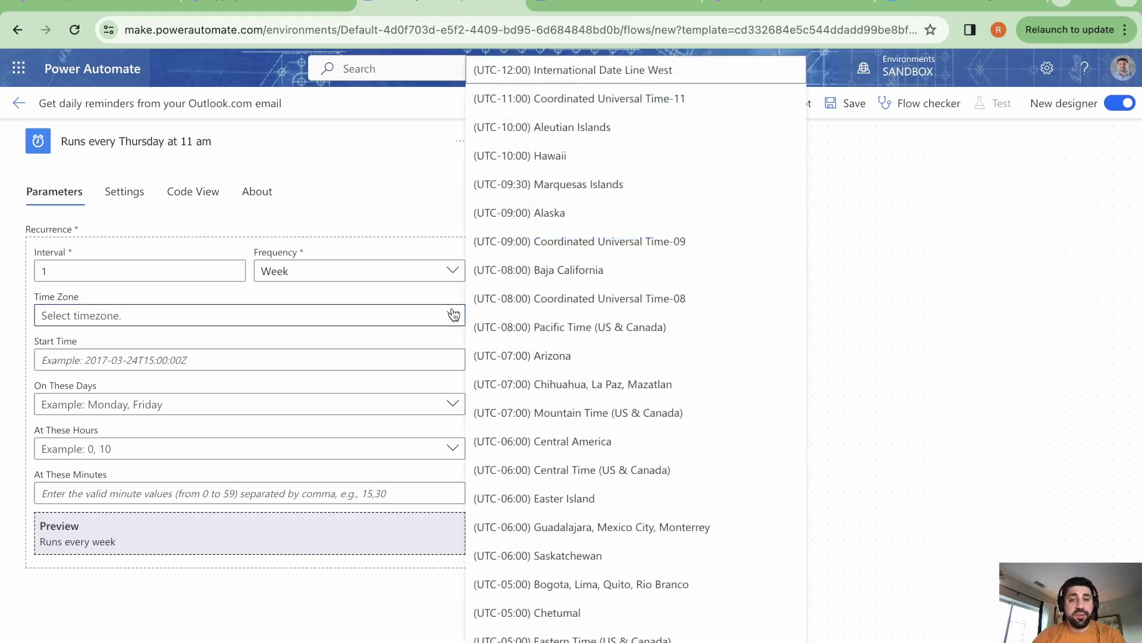
scroll(636, 446, "down", 4)
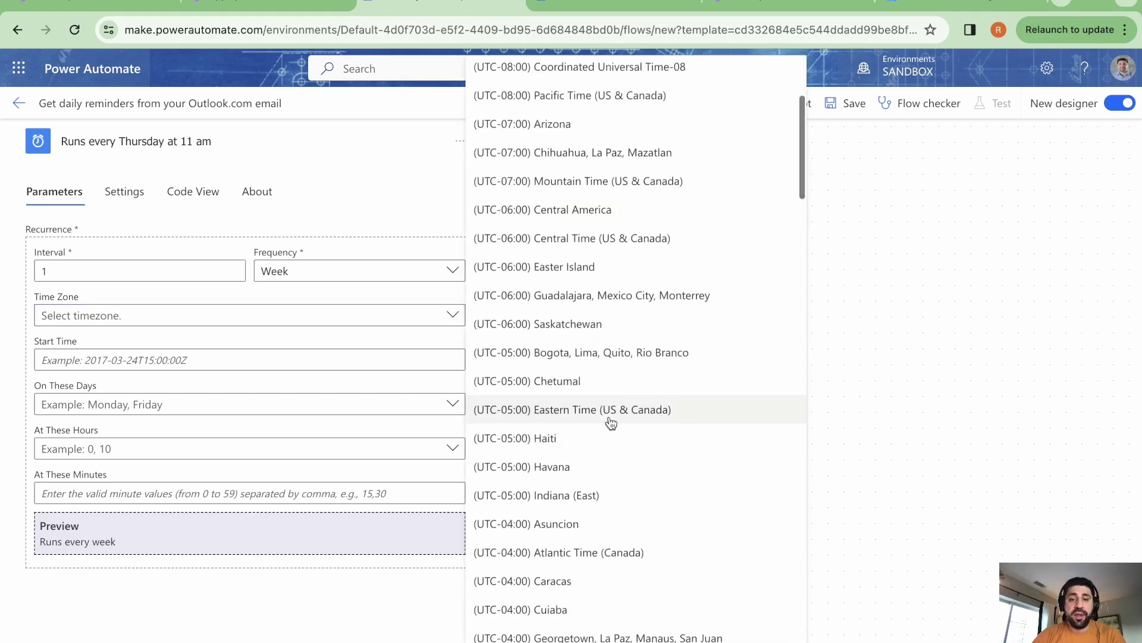
left_click(610, 422)
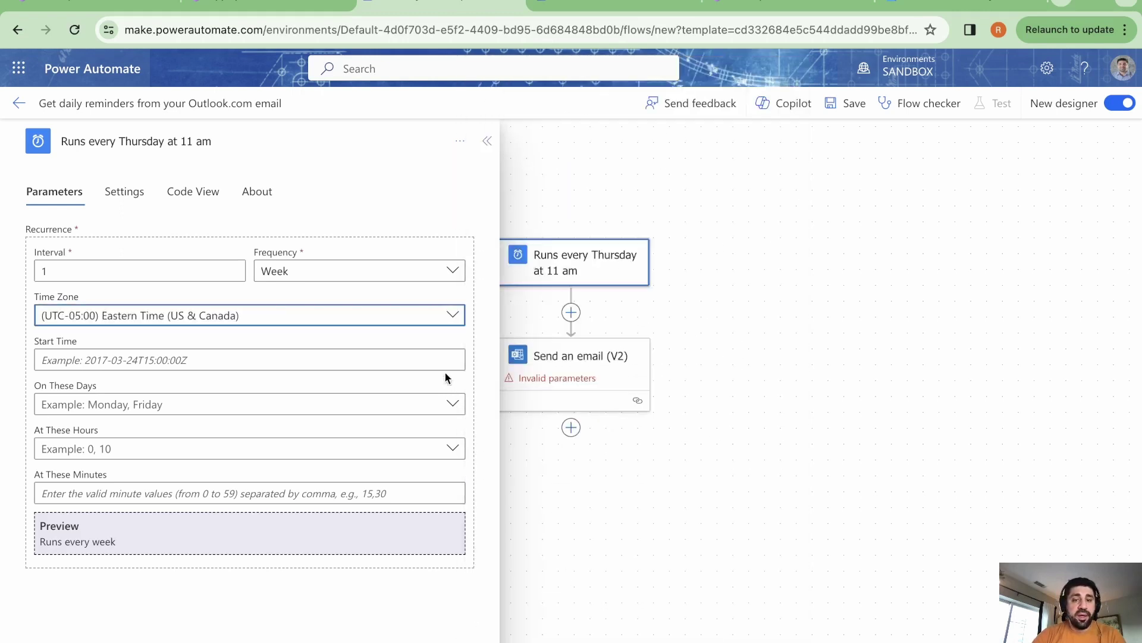
Step: Schedule the weekly trigger to run on Thursday at hour 11
left_click(384, 409)
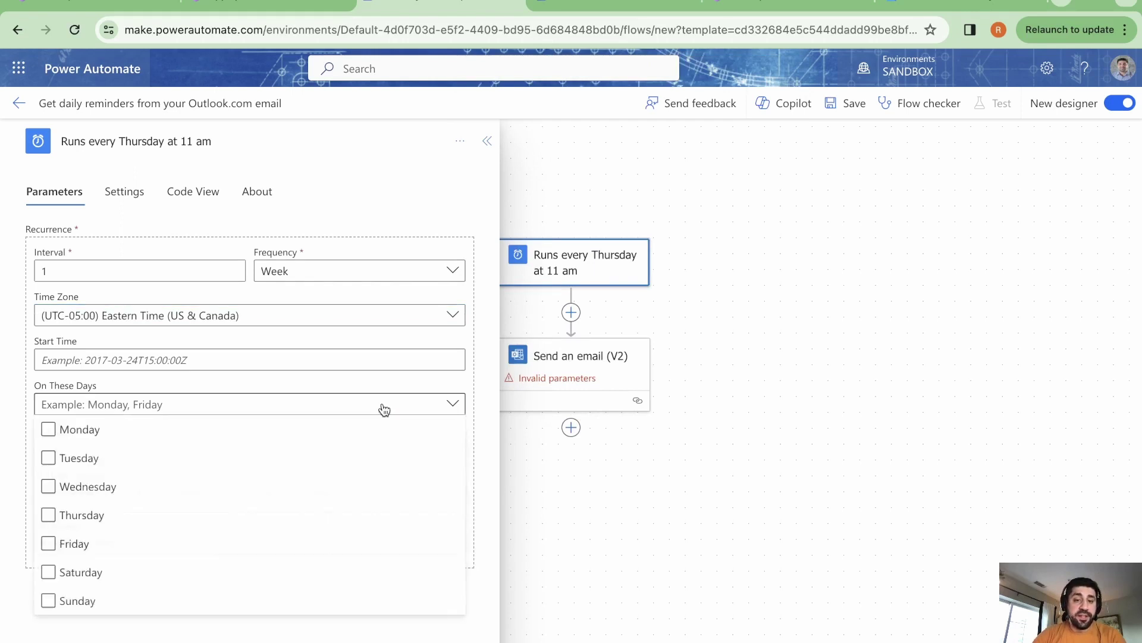
left_click(49, 516)
left_click(302, 384)
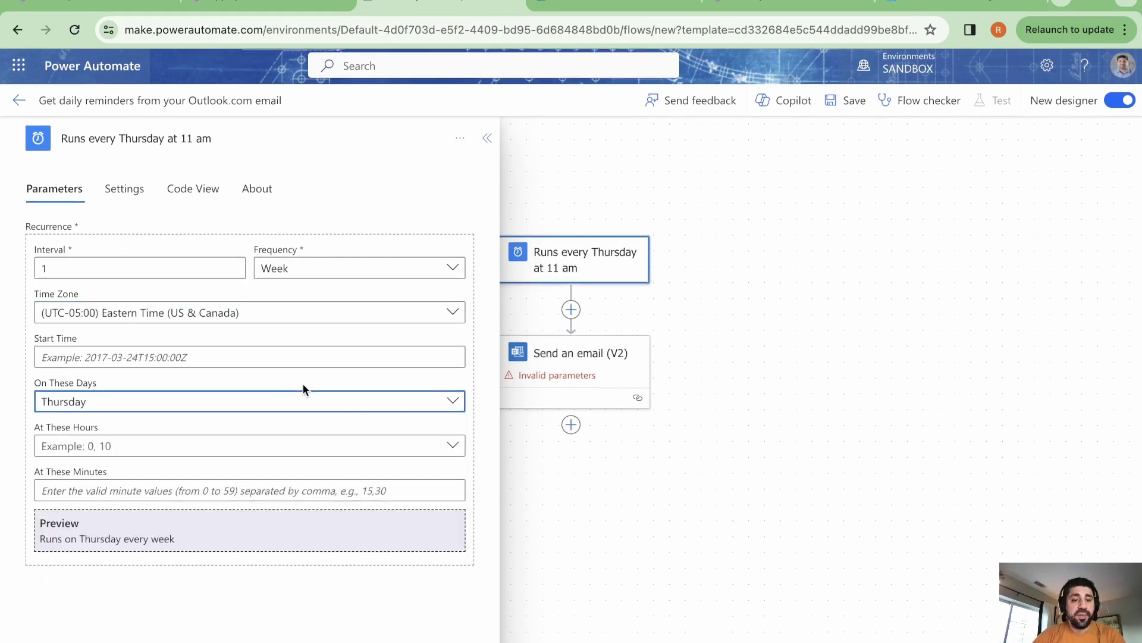
left_click(242, 447)
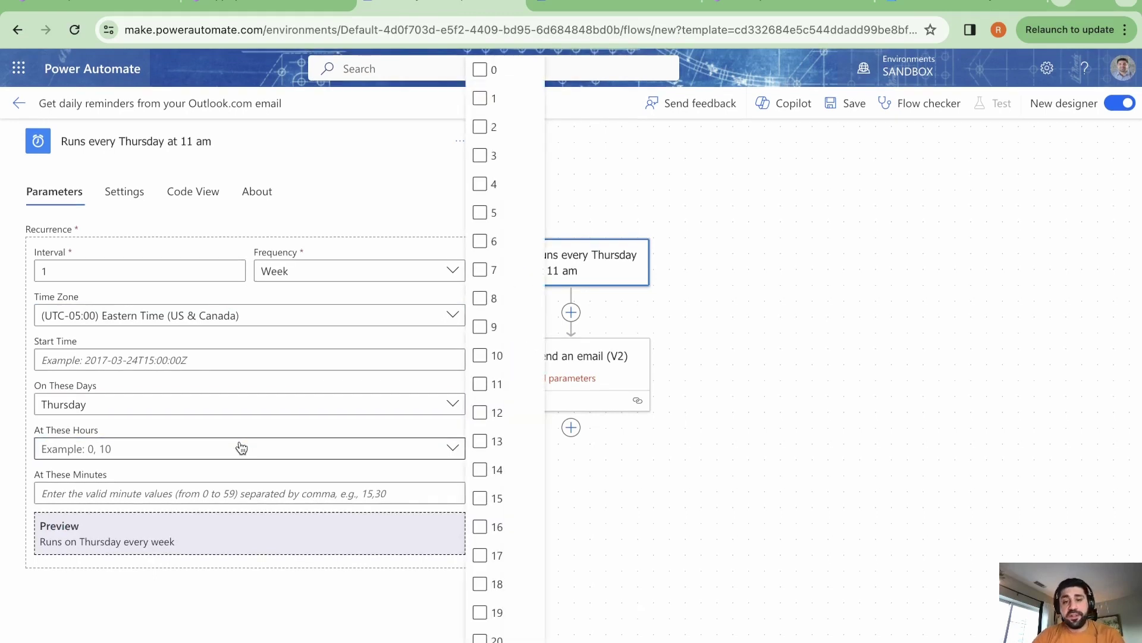
left_click(480, 384)
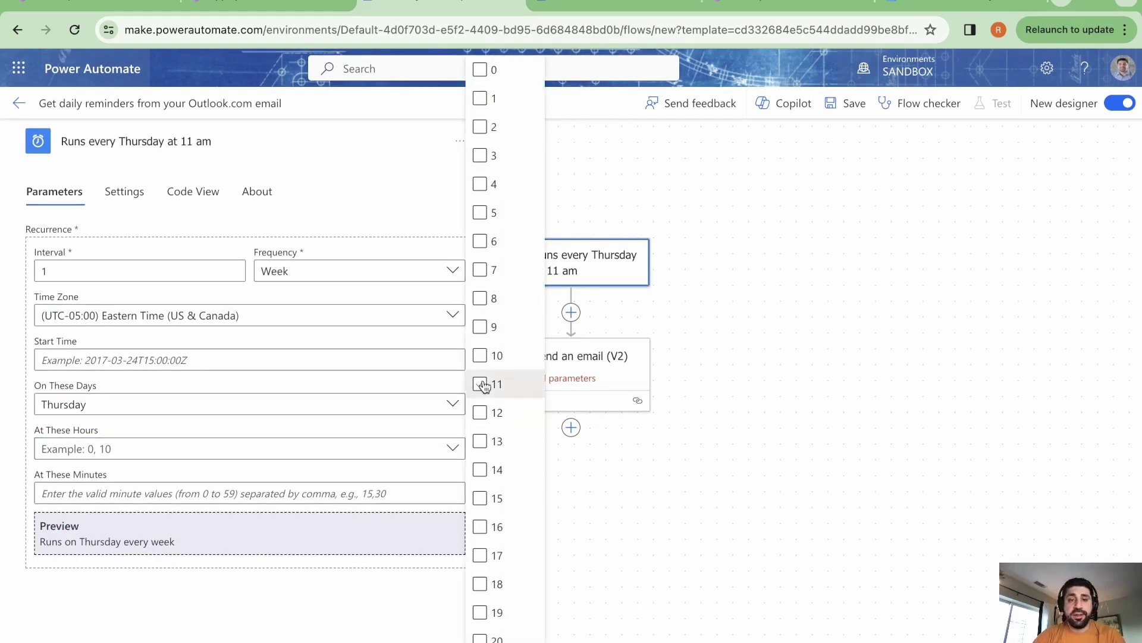
left_click(337, 598)
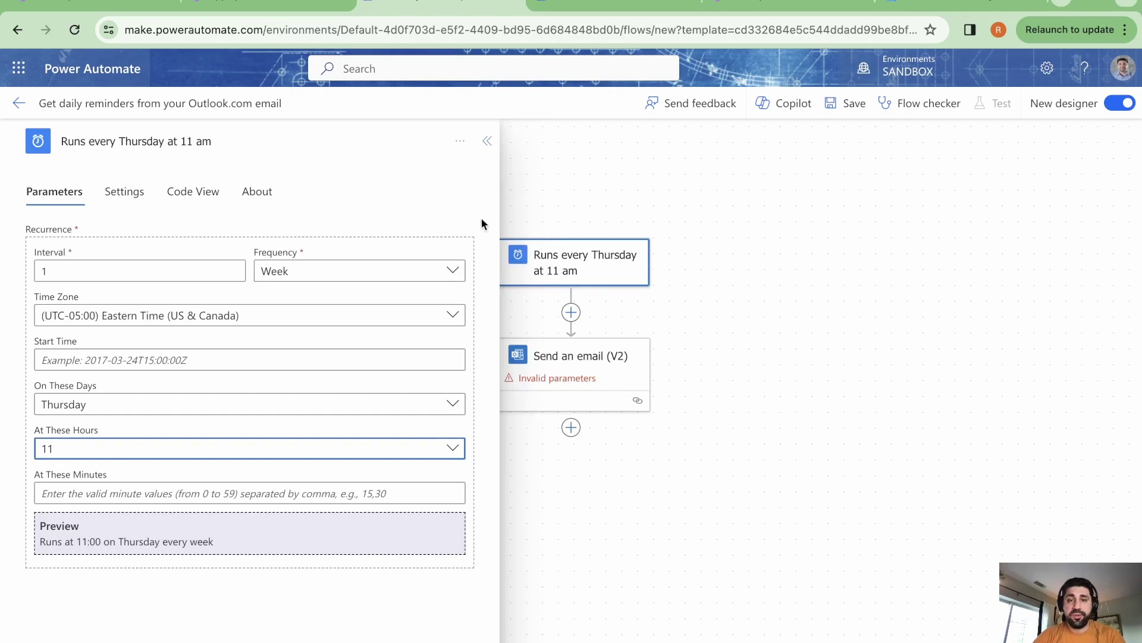
left_click(491, 141)
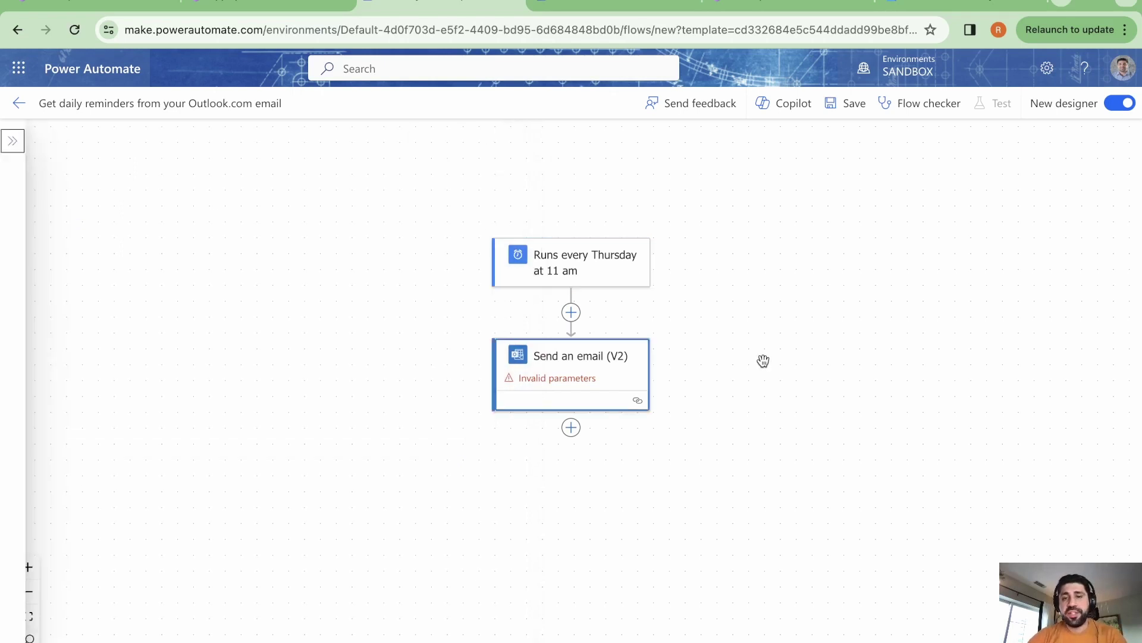
Step: Open the Send an email (V2) action and enter the recipient's e-mail address as a custom value
left_click(588, 374)
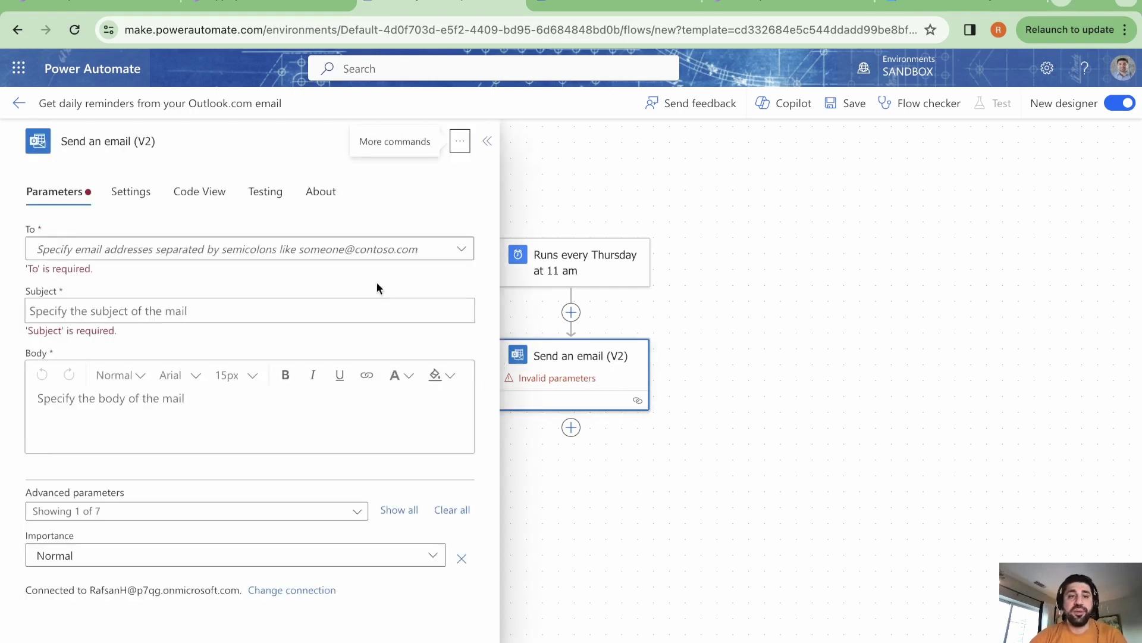
left_click(349, 250)
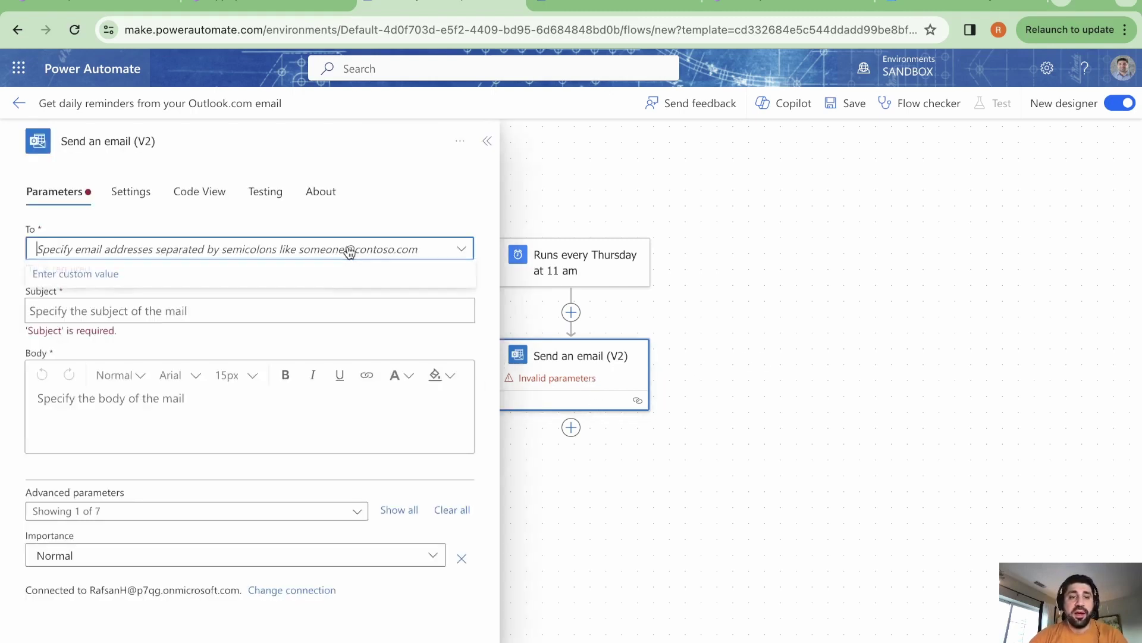
left_click(223, 276)
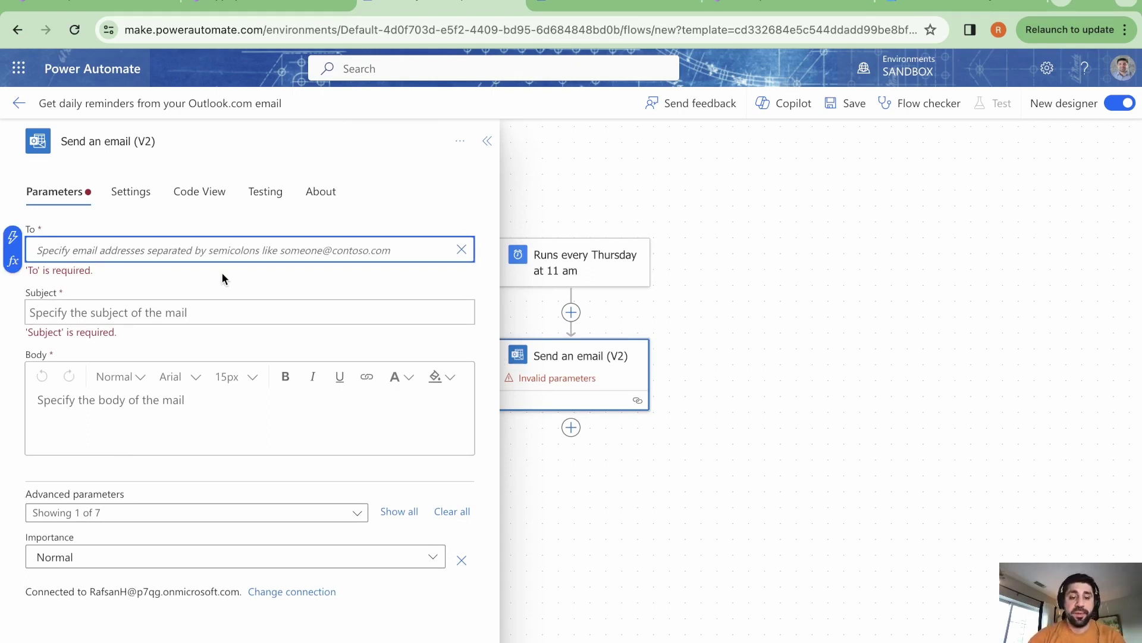
key("ctrl+v")
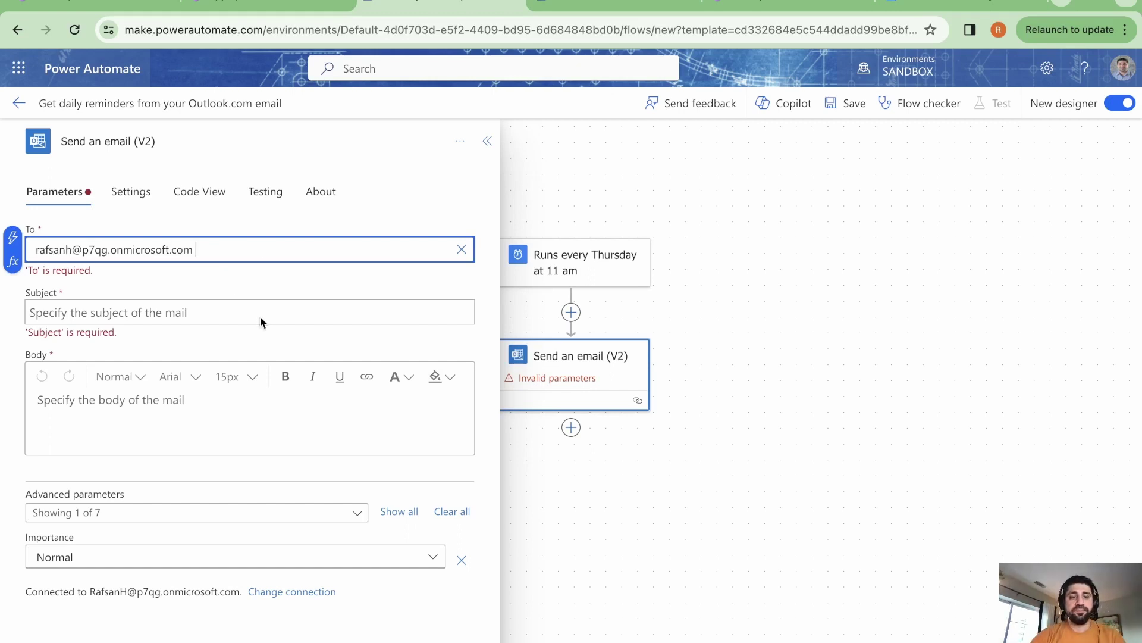
Step: Set the email subject to "Action Required: Update the Project Tracker"
left_click(260, 316)
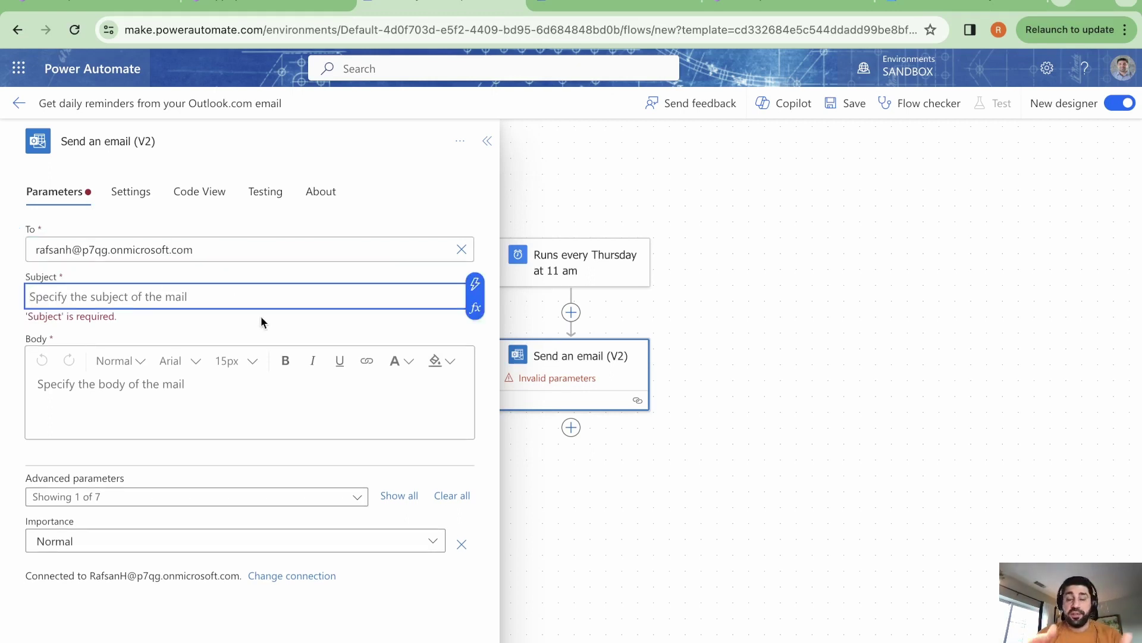
type("Ac")
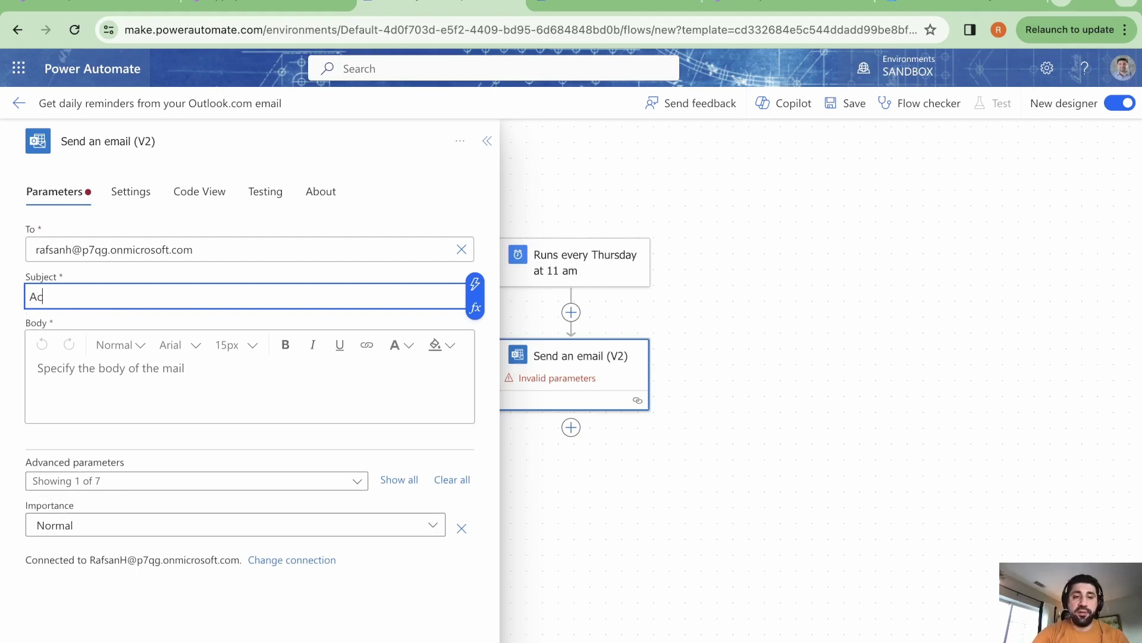
type("tion R")
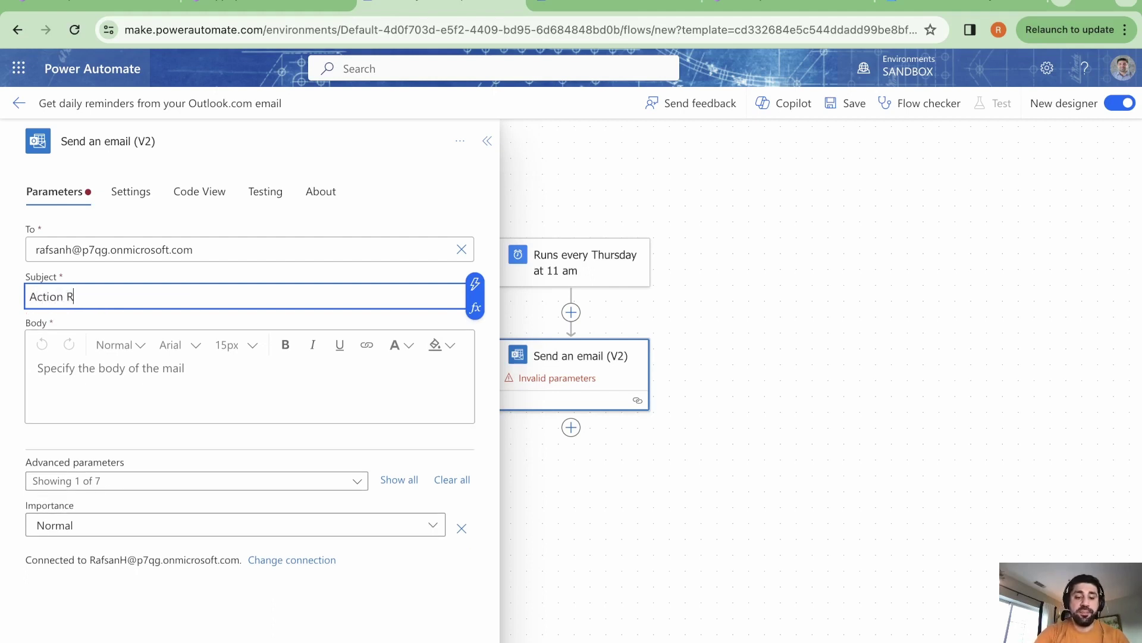
type("equired: ")
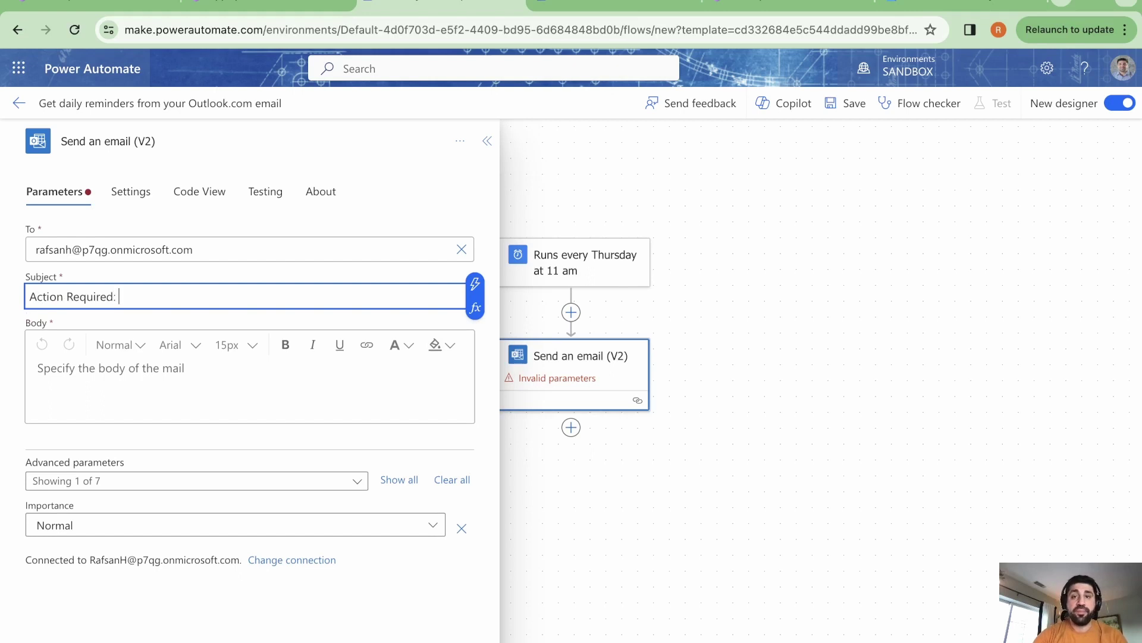
type("Update the Pro")
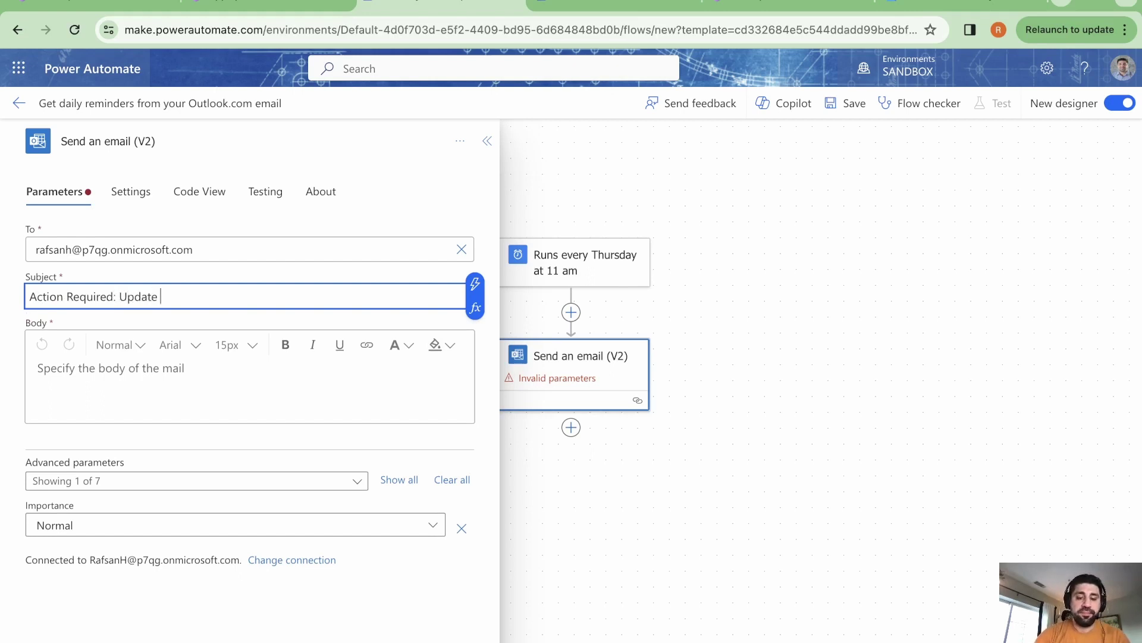
type("jec")
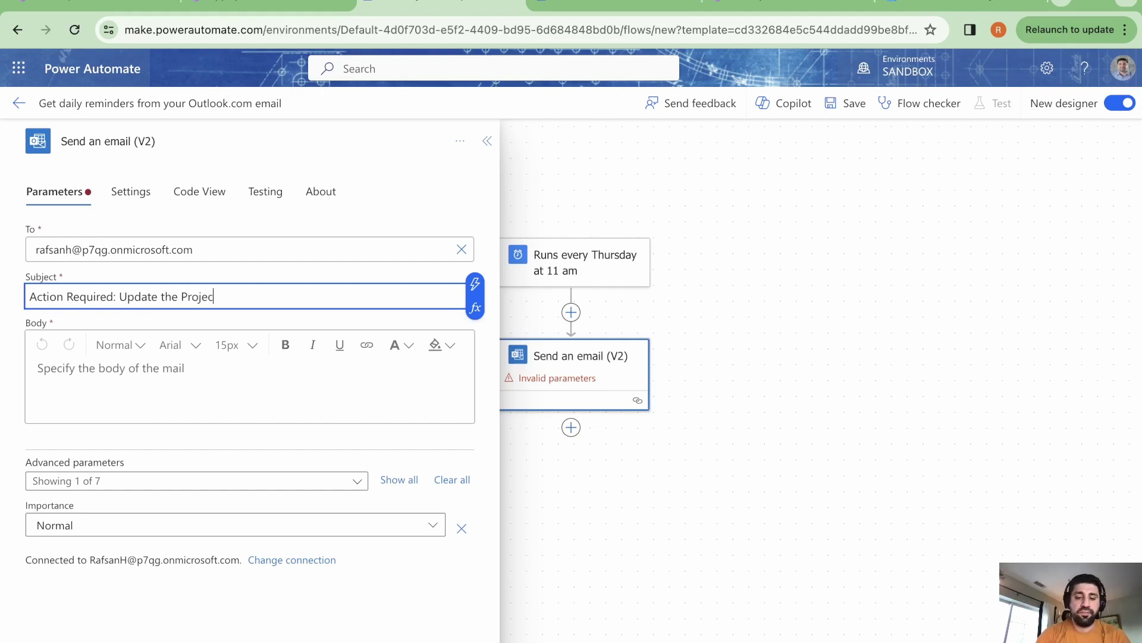
type("t Tracker")
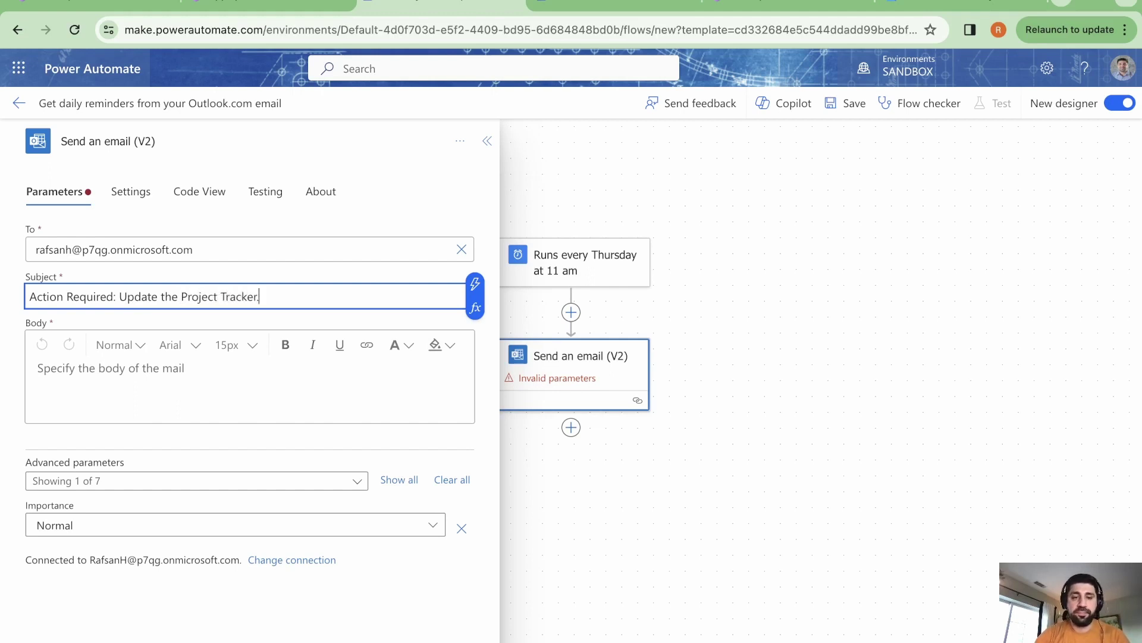
Step: Write the email body as "Hello Team," followed, after a blank line, by "Please update the Project Tracker."
left_click(215, 381)
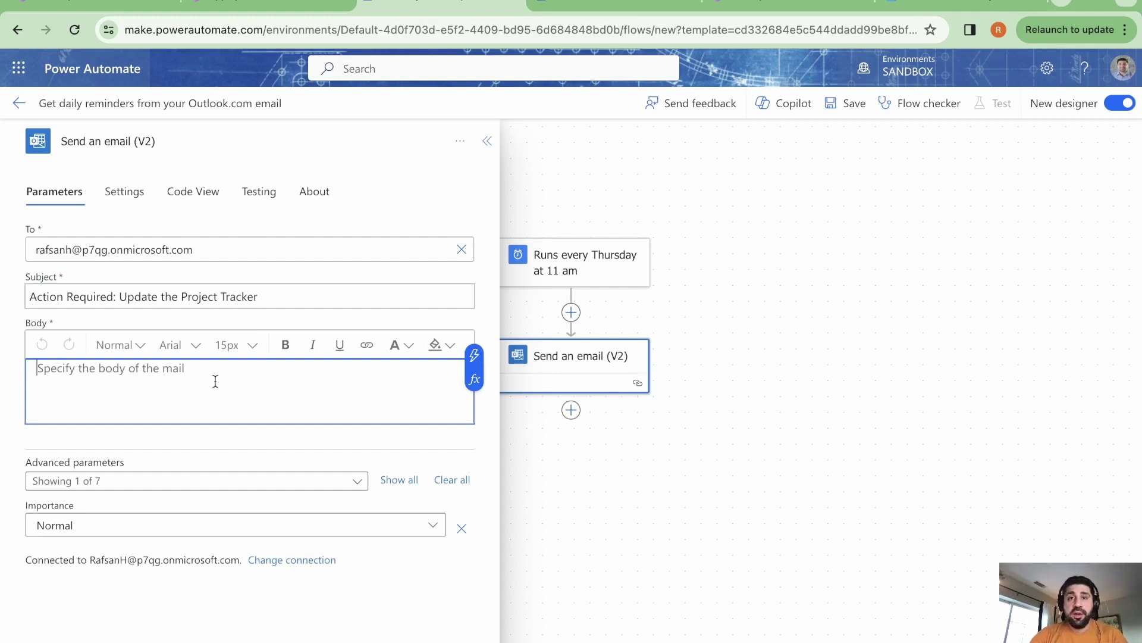
type("He")
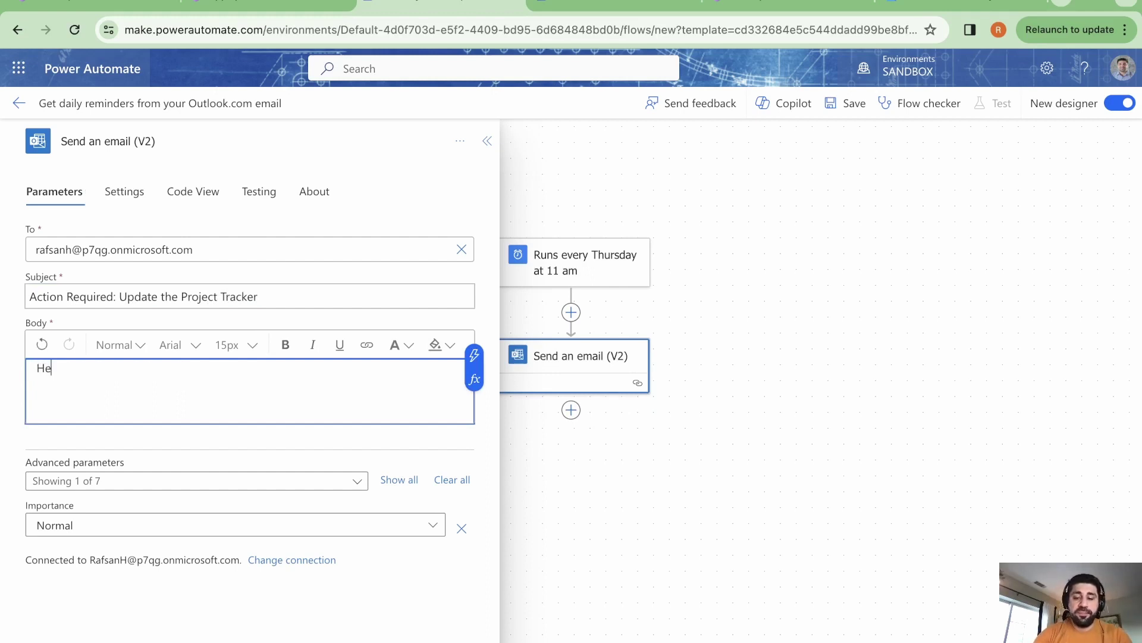
type("llo Team,")
key("Return")
key("Return")
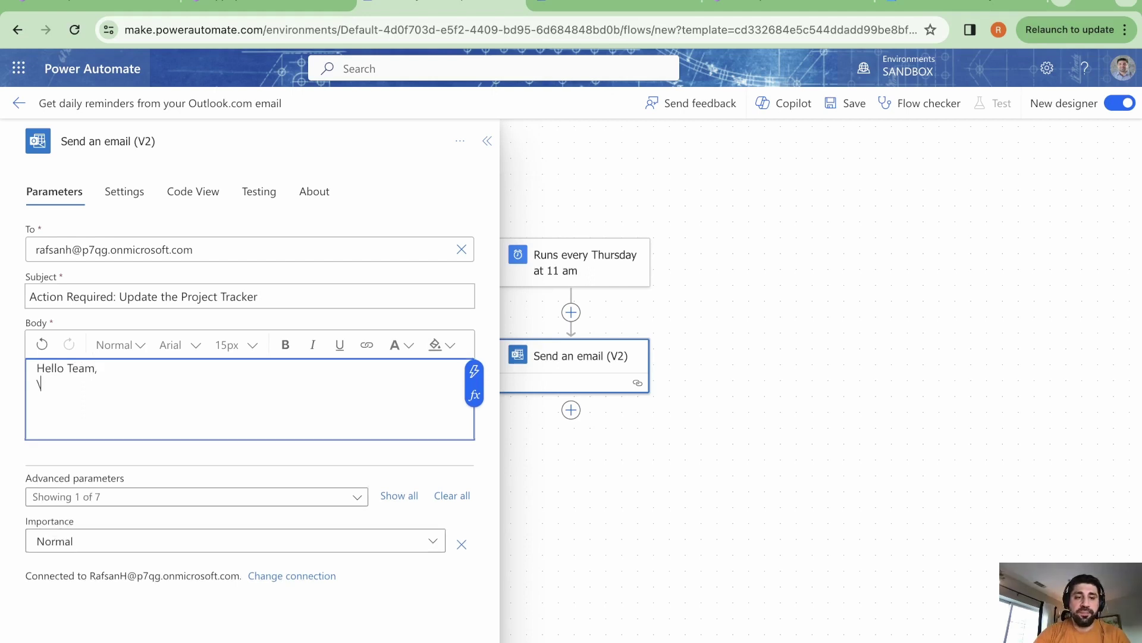
type("Pl")
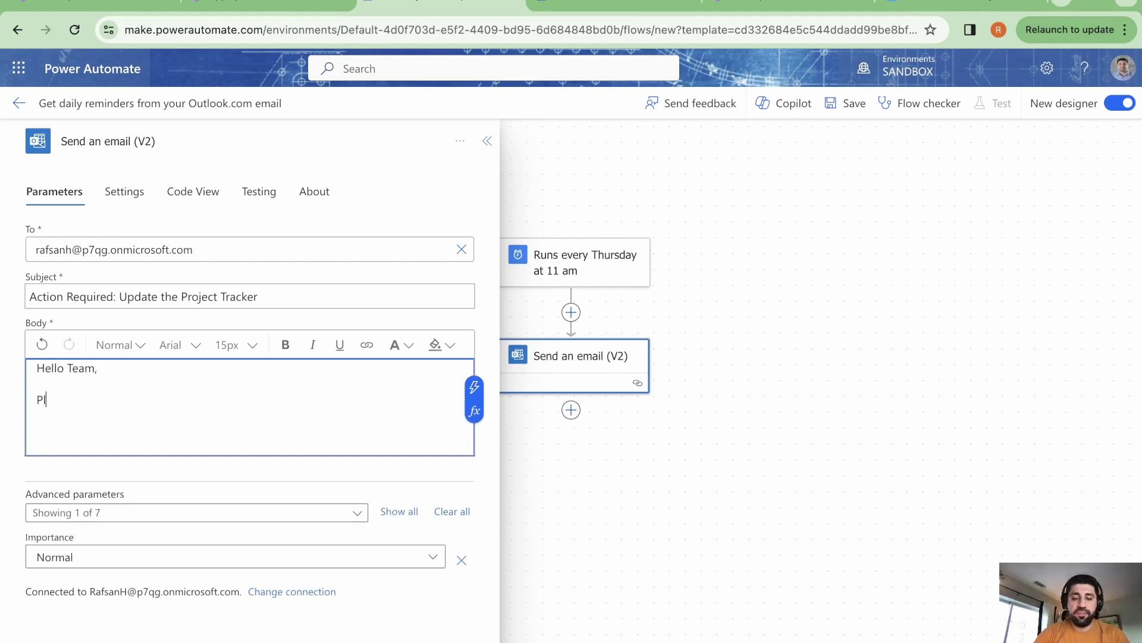
type("ease upd")
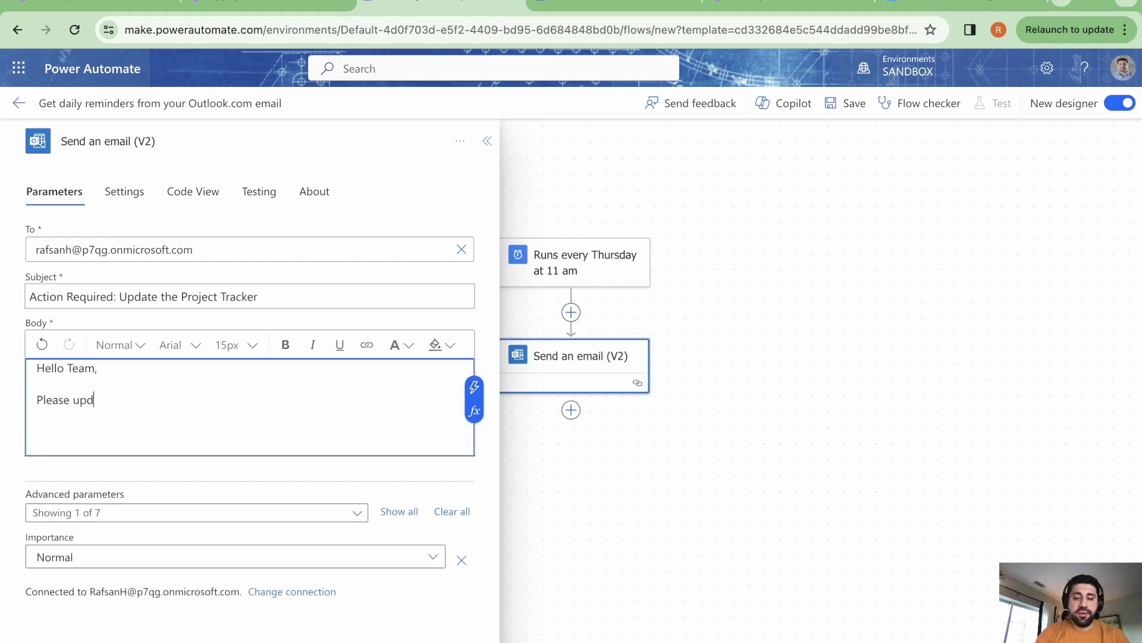
type("ate the P")
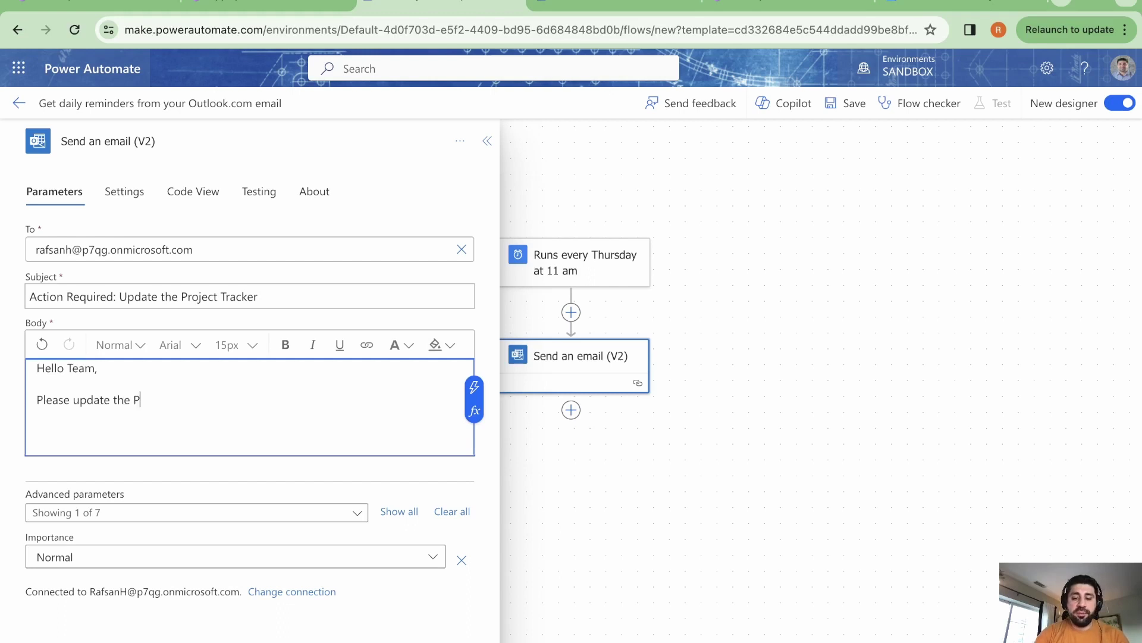
type("roject Tracker")
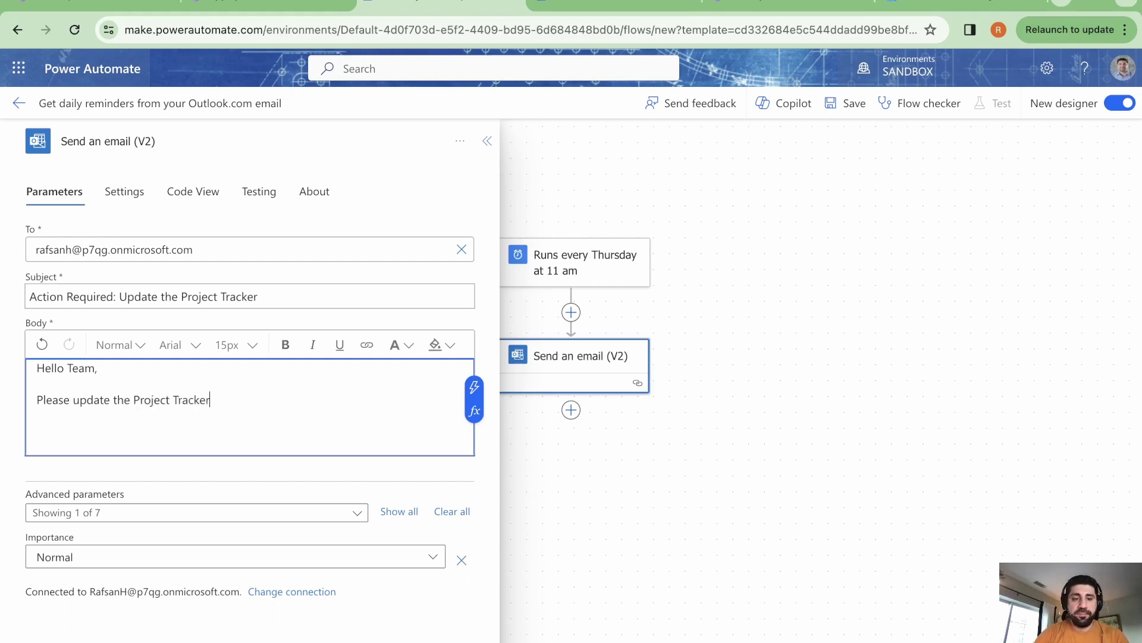
type(".")
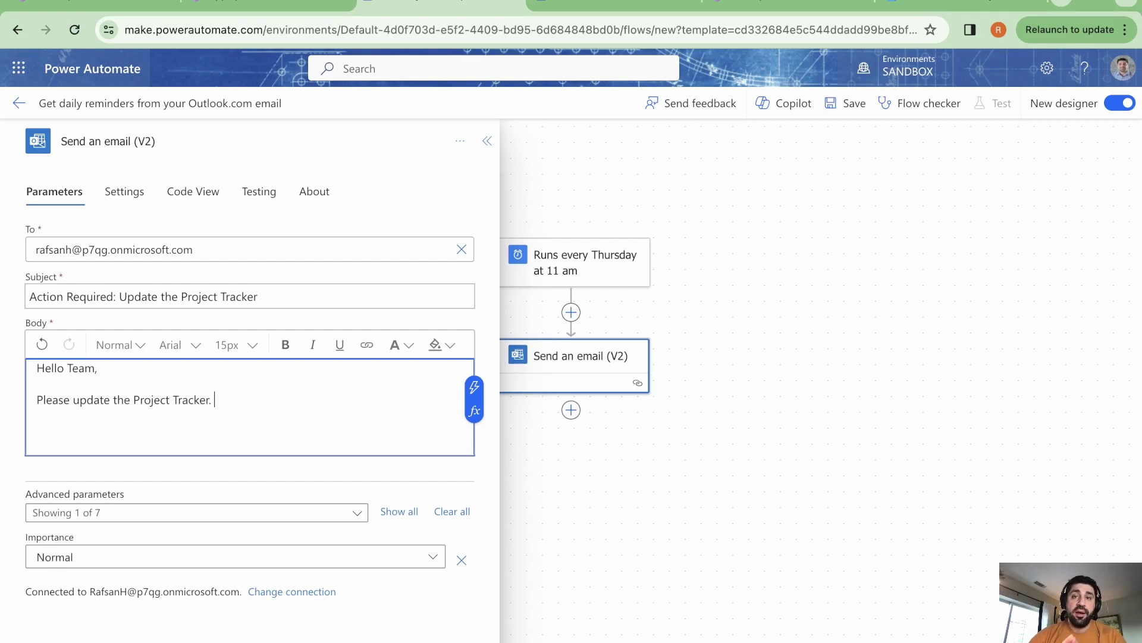
Step: Switch to Microsoft 365 and copy a sharing link for the PowerApps_Project_Tracker 1 workbook
left_click(740, 7)
left_click(405, 242)
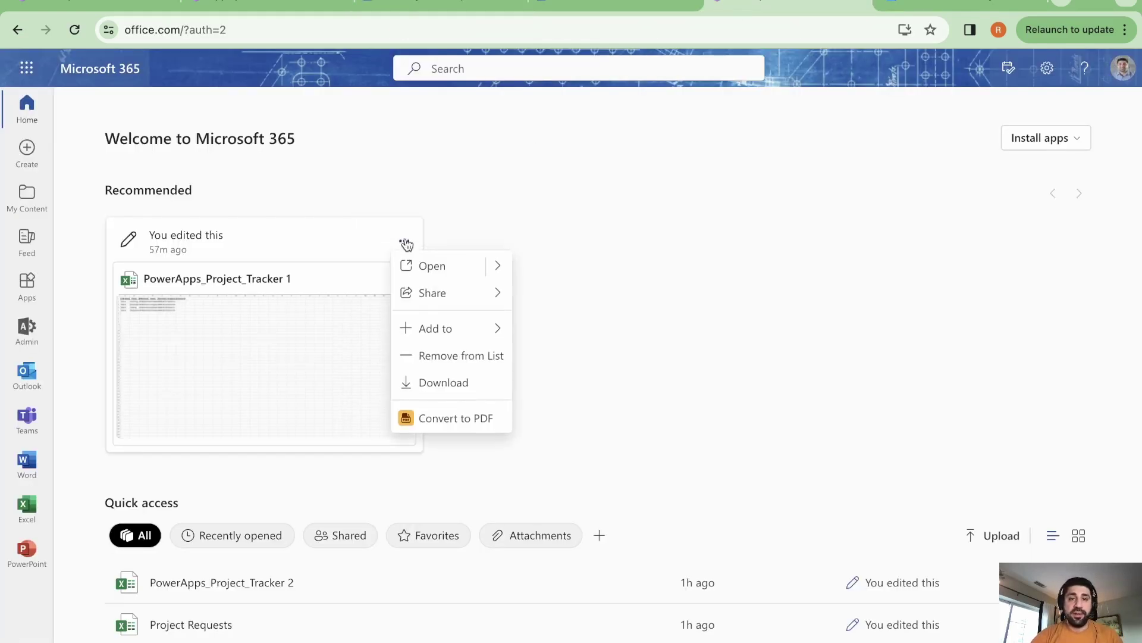
left_click(492, 295)
left_click(538, 325)
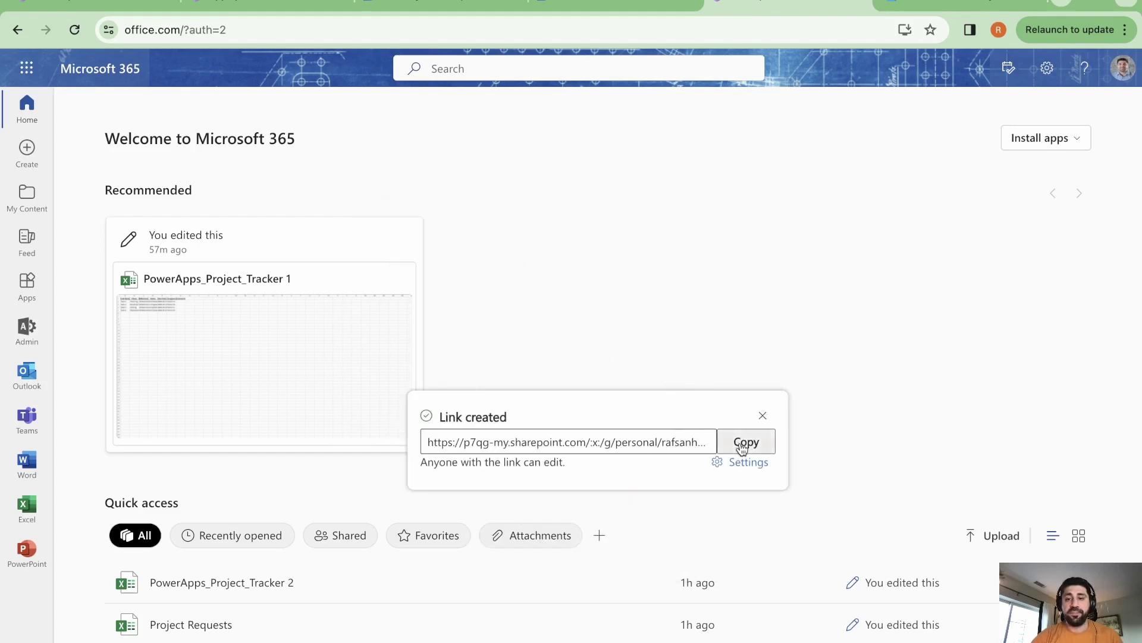
left_click(744, 443)
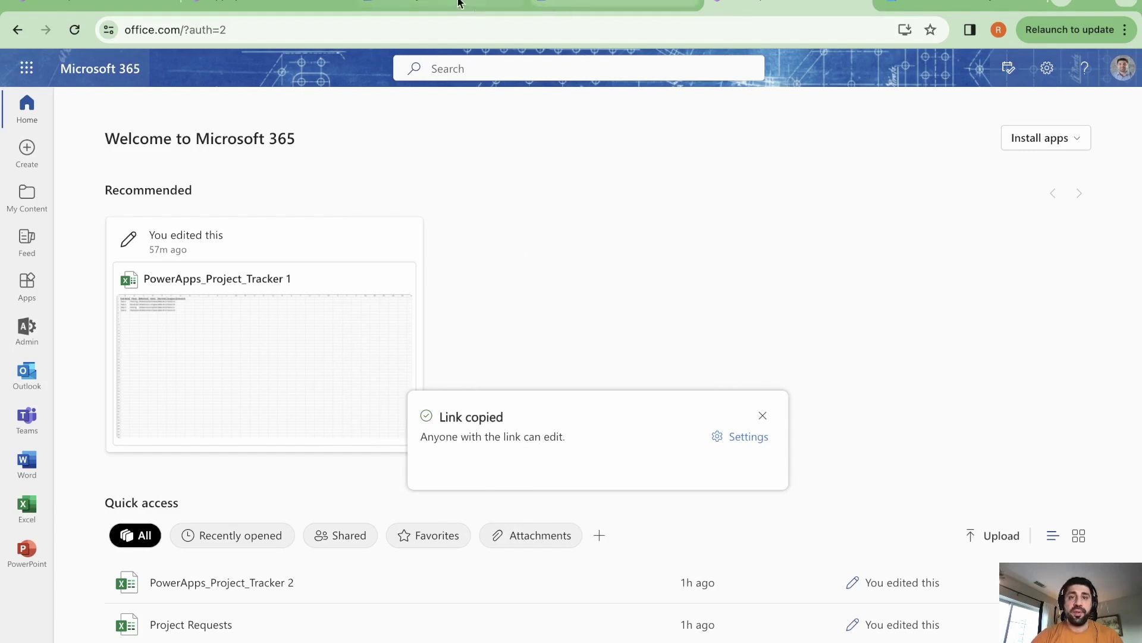
Step: Return to Power Automate and hyperlink the words "Project Tracker." in the email body to the copied workbook link
left_click(476, 5)
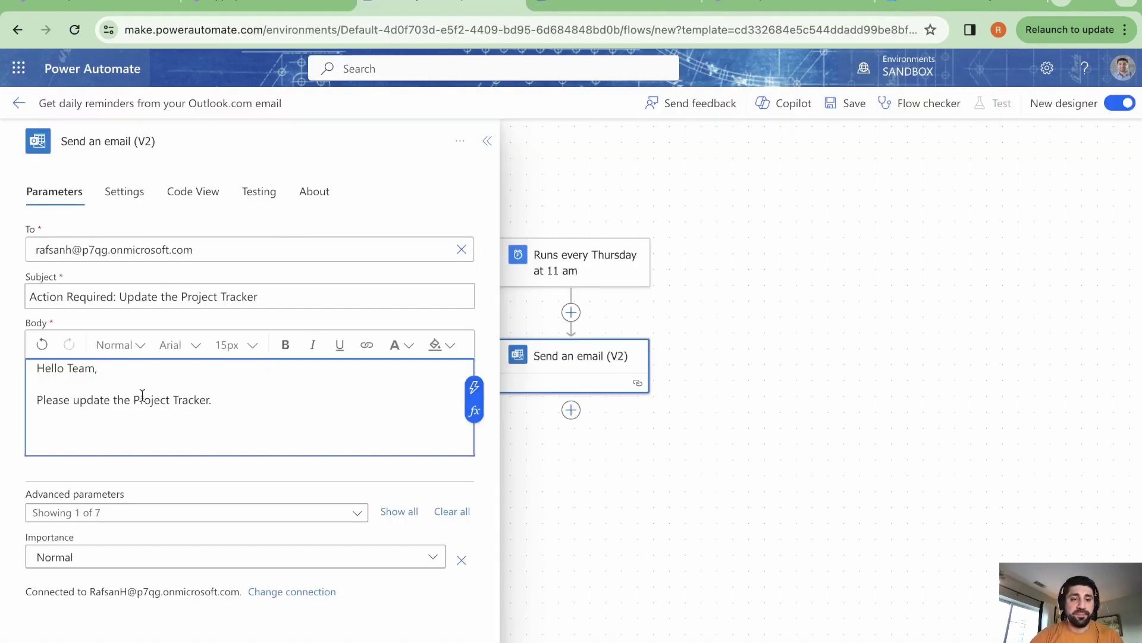
left_click_drag(132, 399, 213, 399)
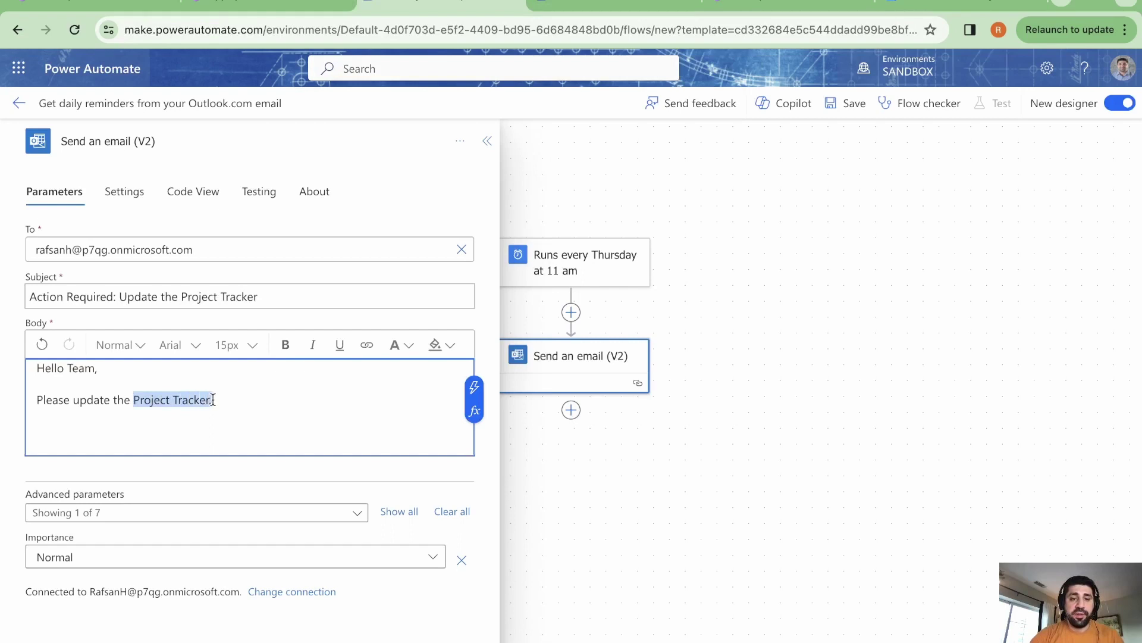
left_click(369, 345)
left_click(377, 428)
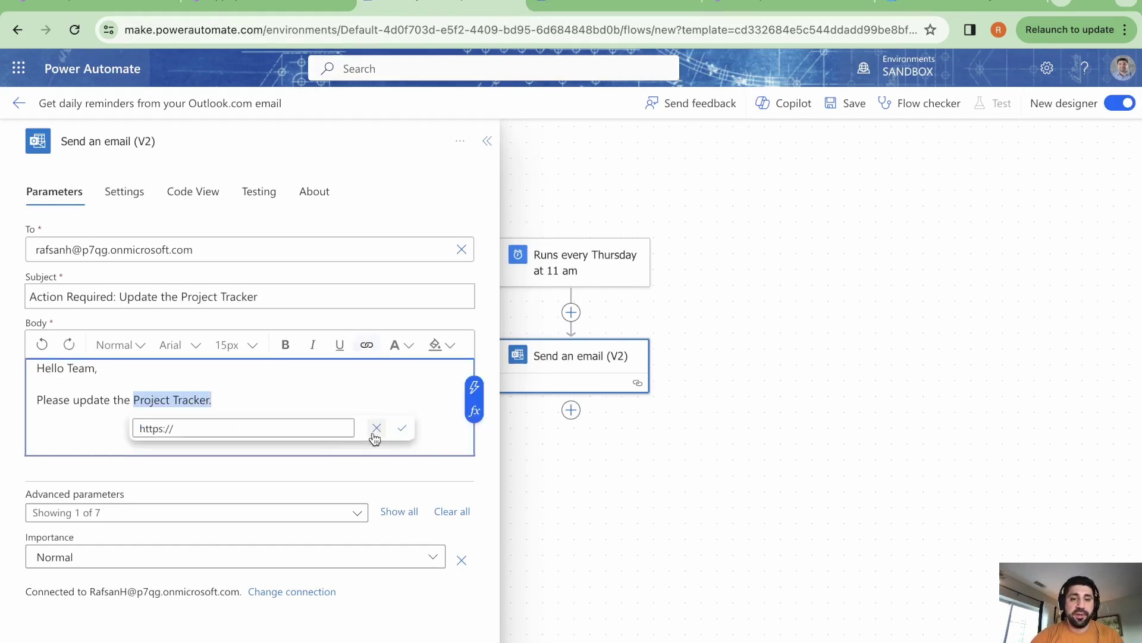
left_click(239, 429)
left_click_drag(238, 429, 133, 432)
left_click(133, 432)
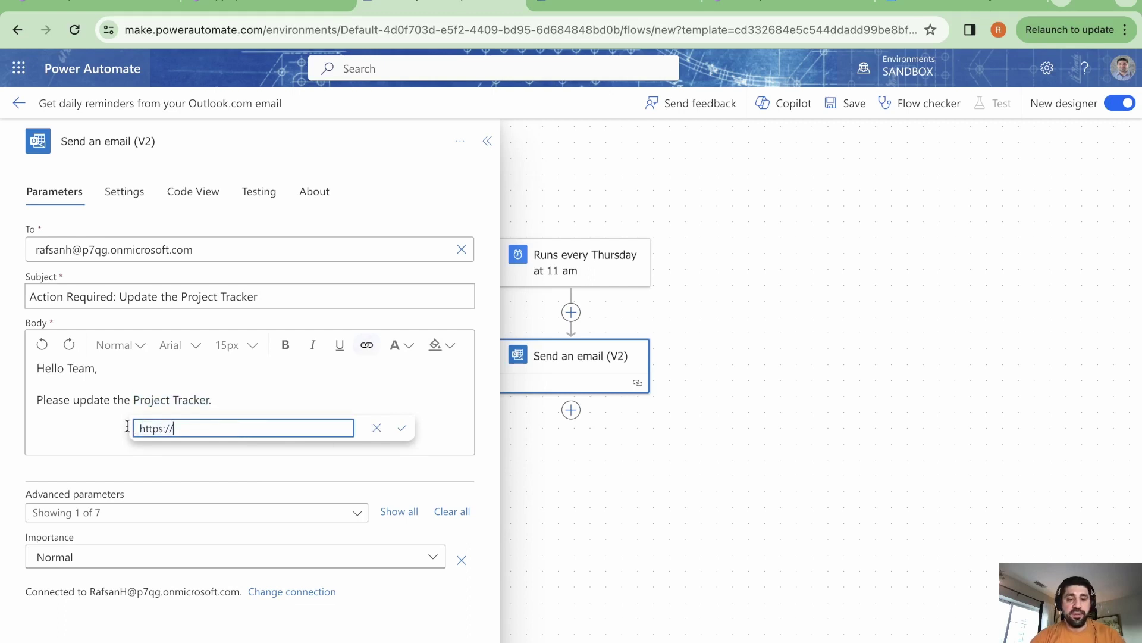
left_click_drag(208, 433, 133, 432)
left_click(135, 434)
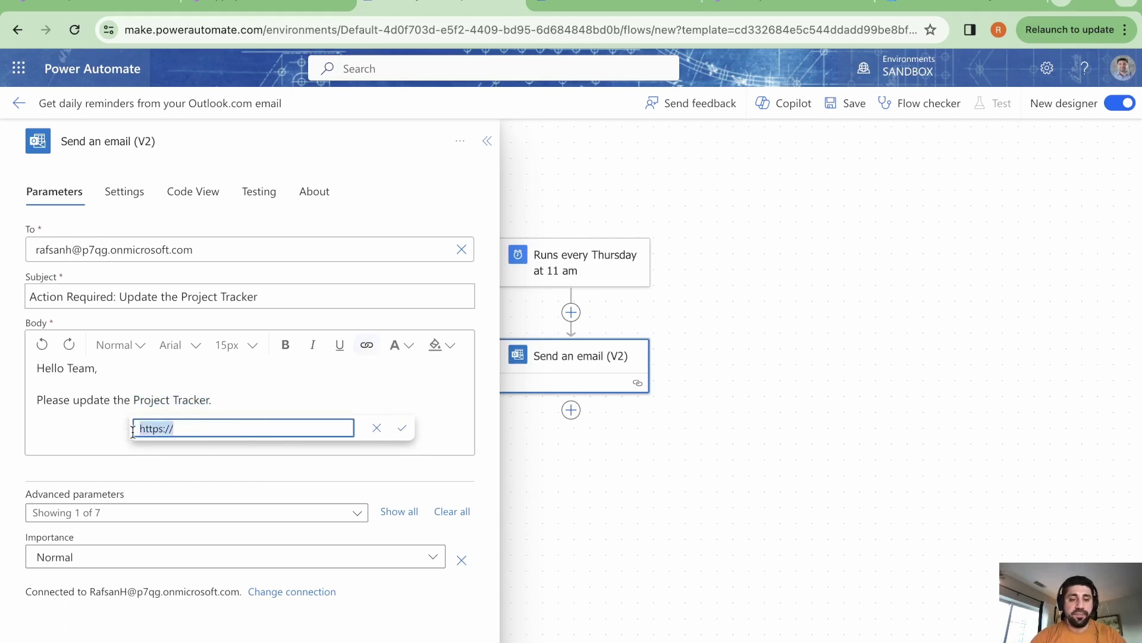
key("ctrl+v")
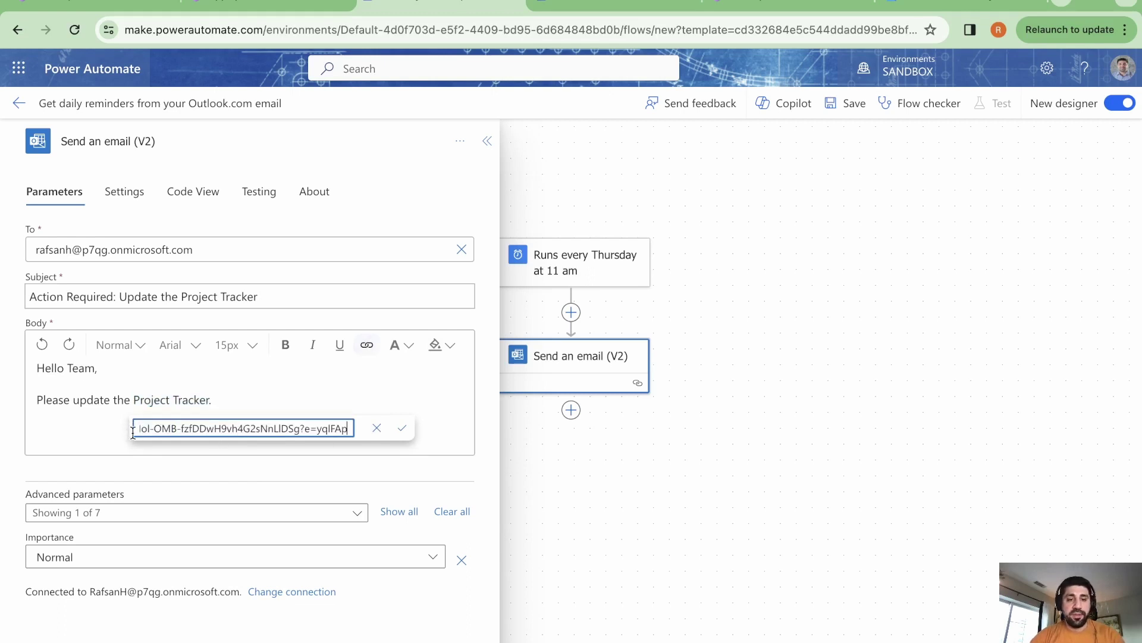
left_click(402, 428)
Step: End the email body with "Thanks." after a blank line and set the email's importance to High
left_click(260, 394)
key("Return")
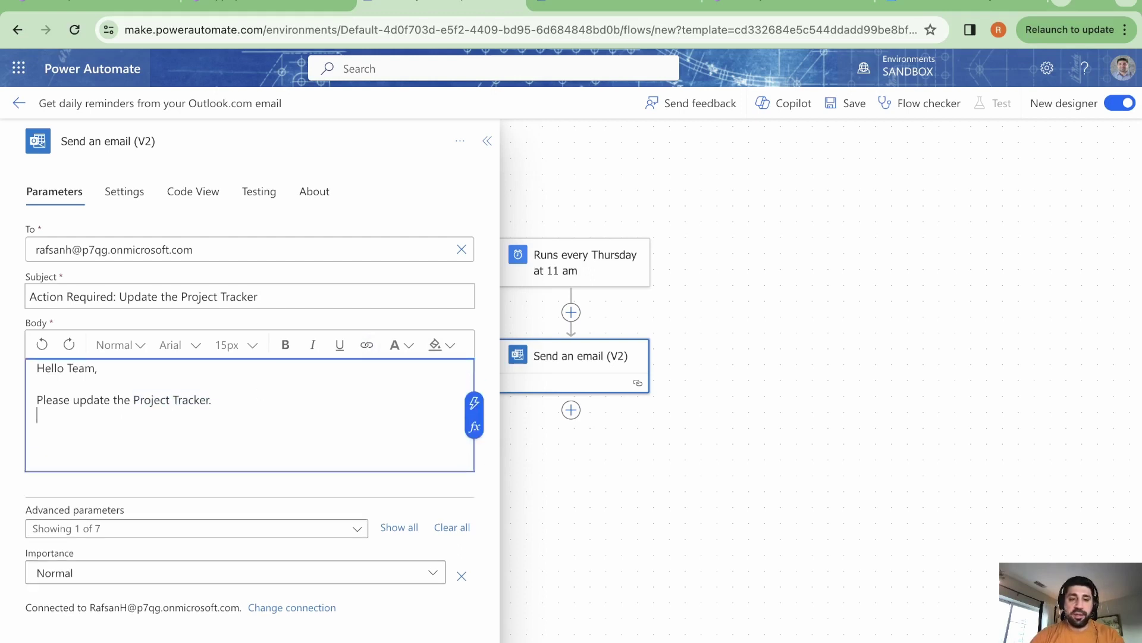
key("Return")
type("Thanks")
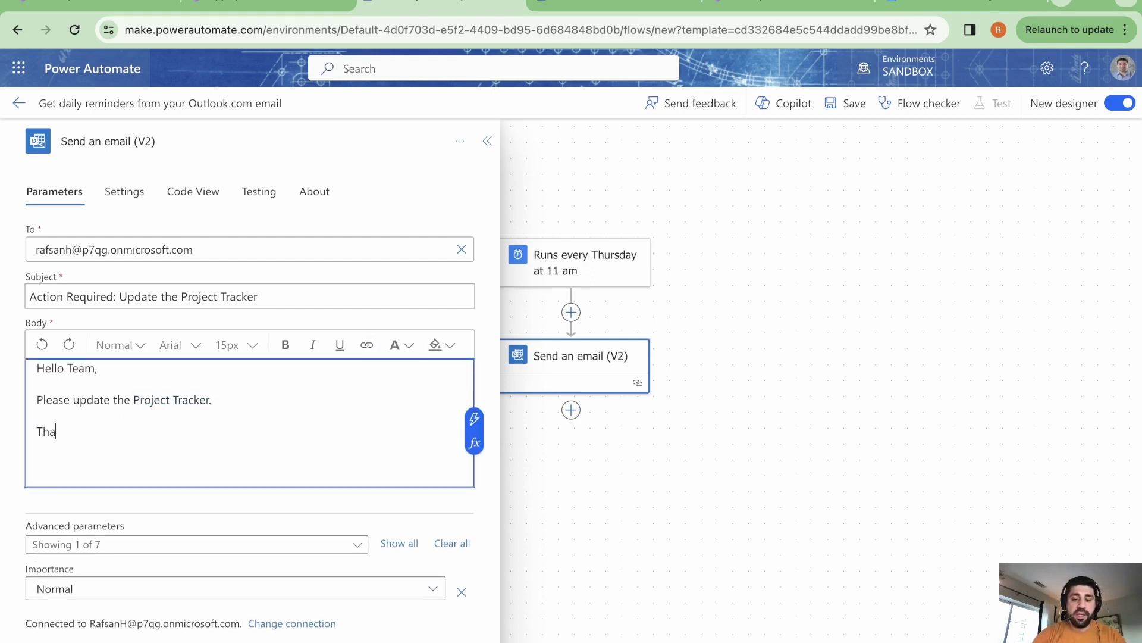
type(".")
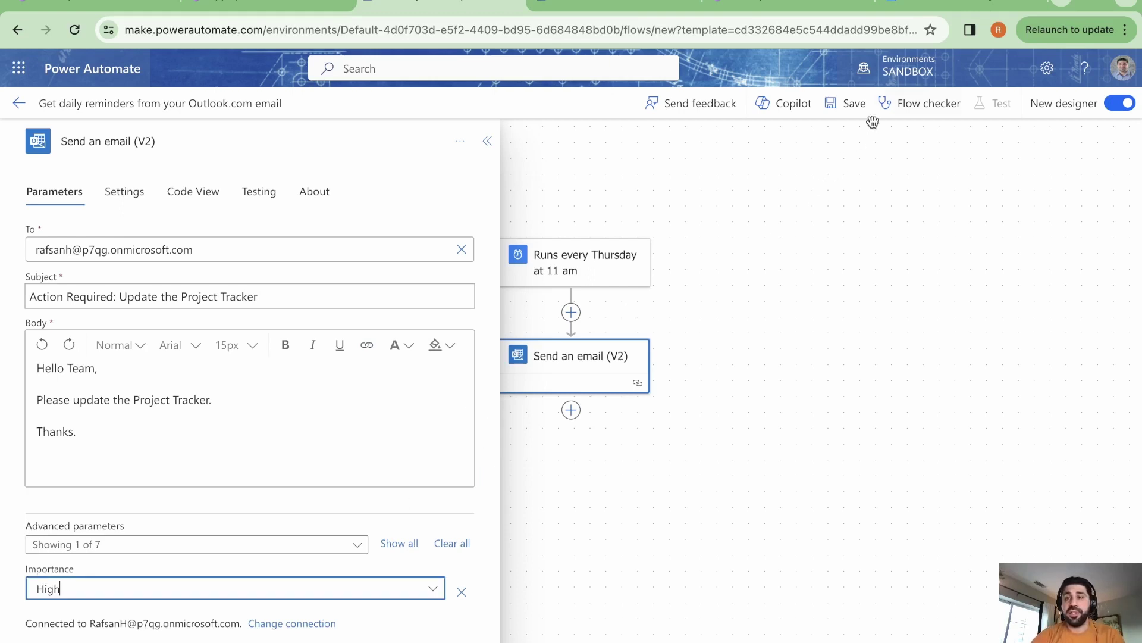
Step: Save the flow and run a manual test of it
left_click(852, 106)
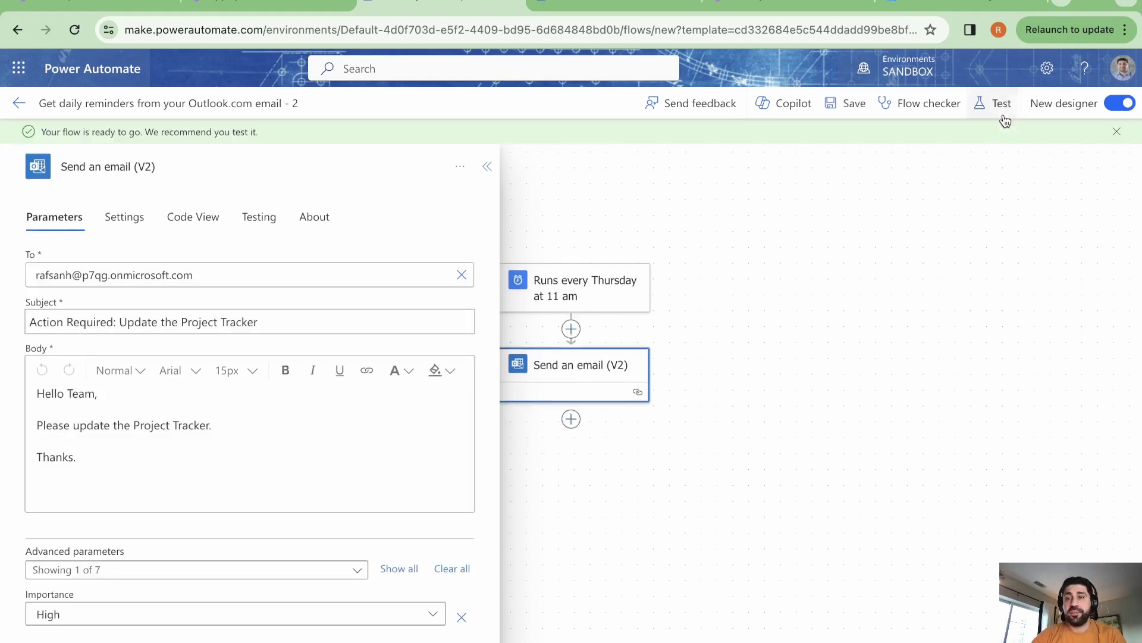
left_click(1002, 107)
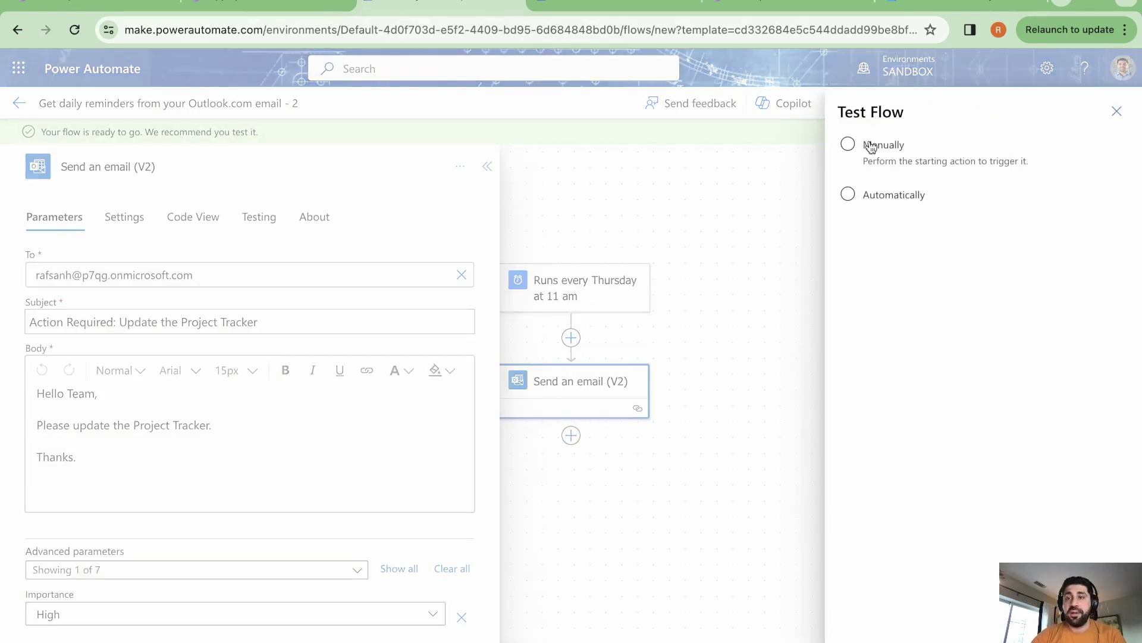
left_click(849, 145)
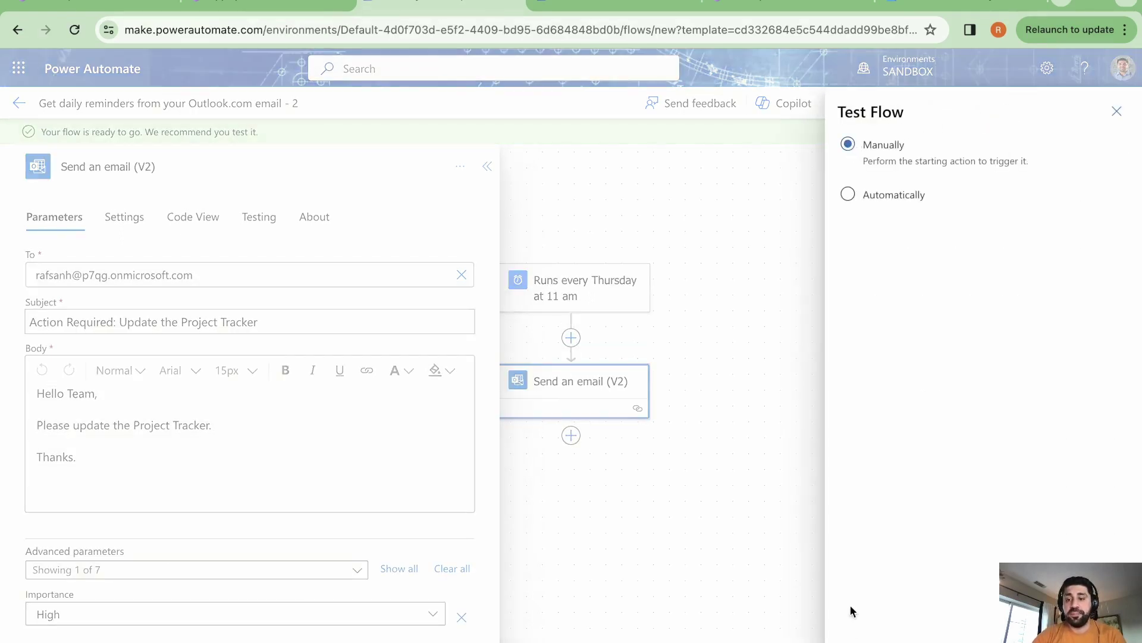
left_click(857, 637)
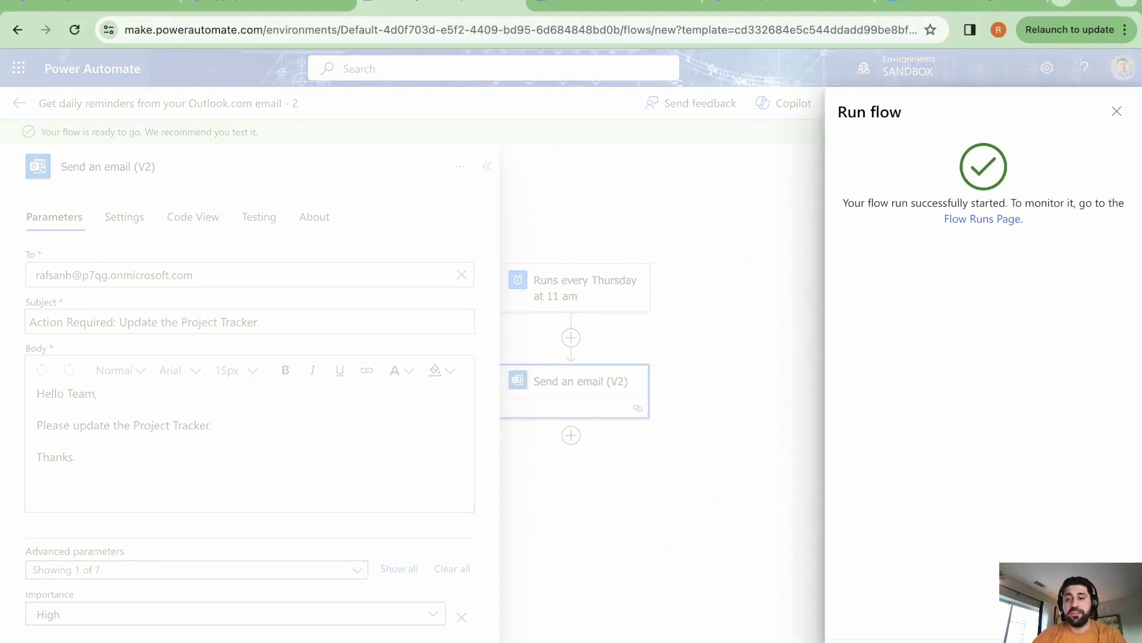
Step: Switch to Outlook and open the newest "Action Required: Update the Project Tracker" message in the inbox
left_click(939, 2)
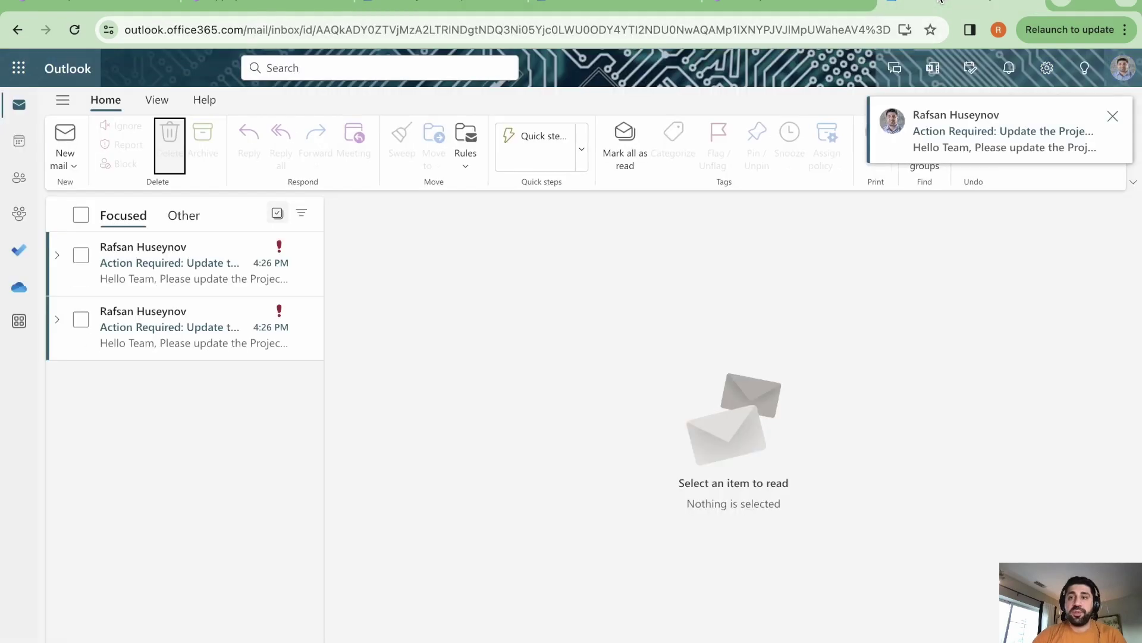
left_click(106, 274)
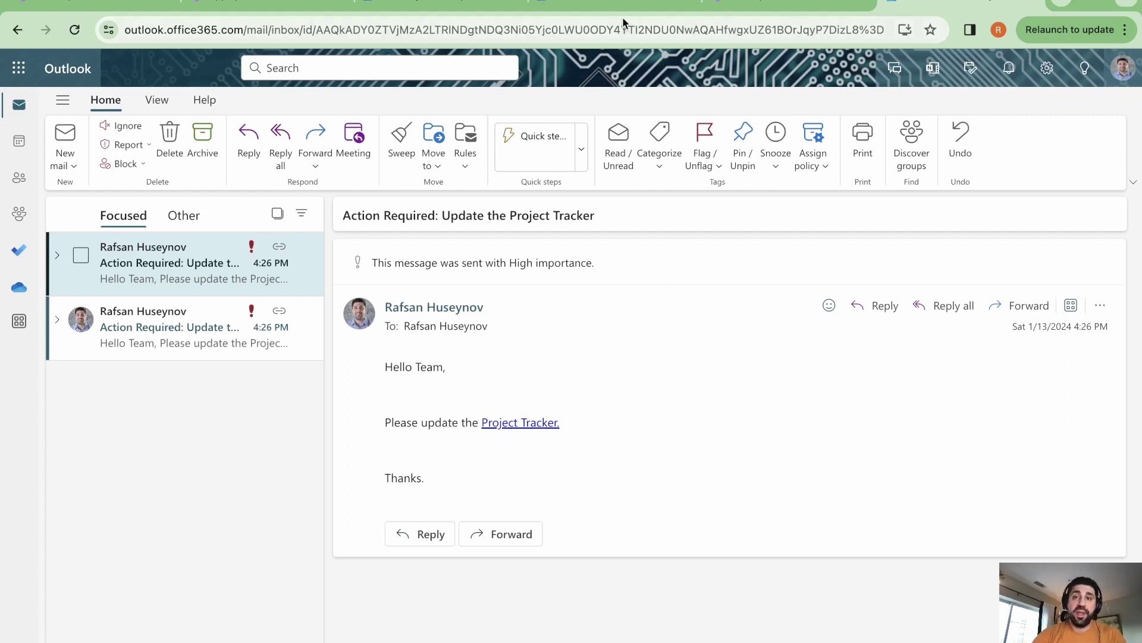
Step: Switch to the other Power Automate flow and review its actions, including List group members, the nested loops, Compose and Send an email (V2)
left_click(610, 4)
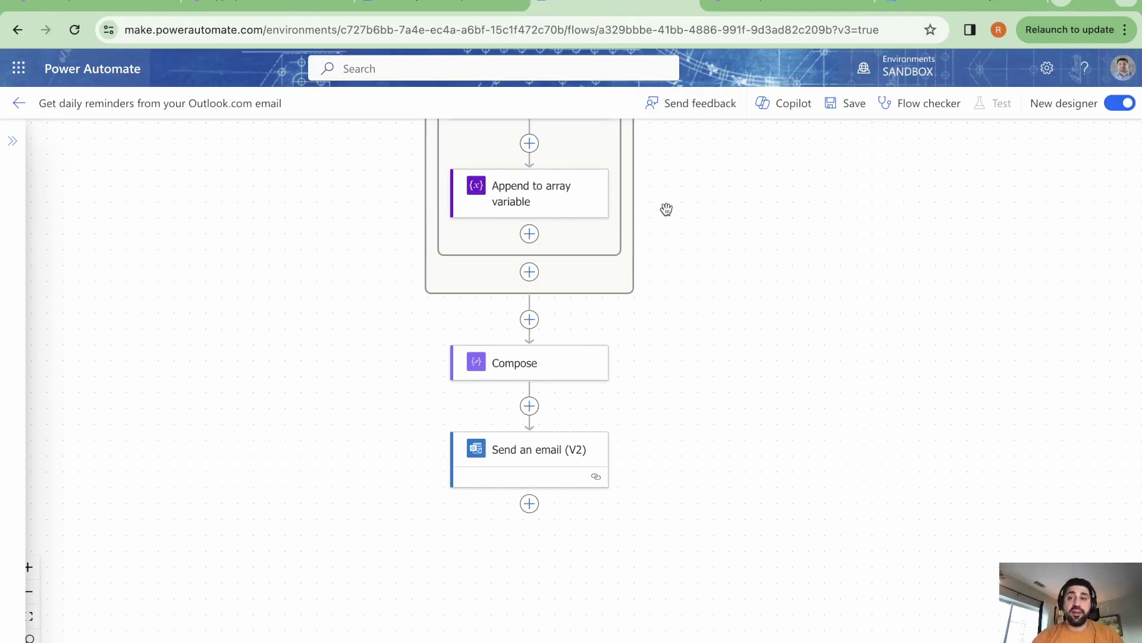
left_click_drag(667, 209, 684, 489)
left_click_drag(735, 198, 734, 255)
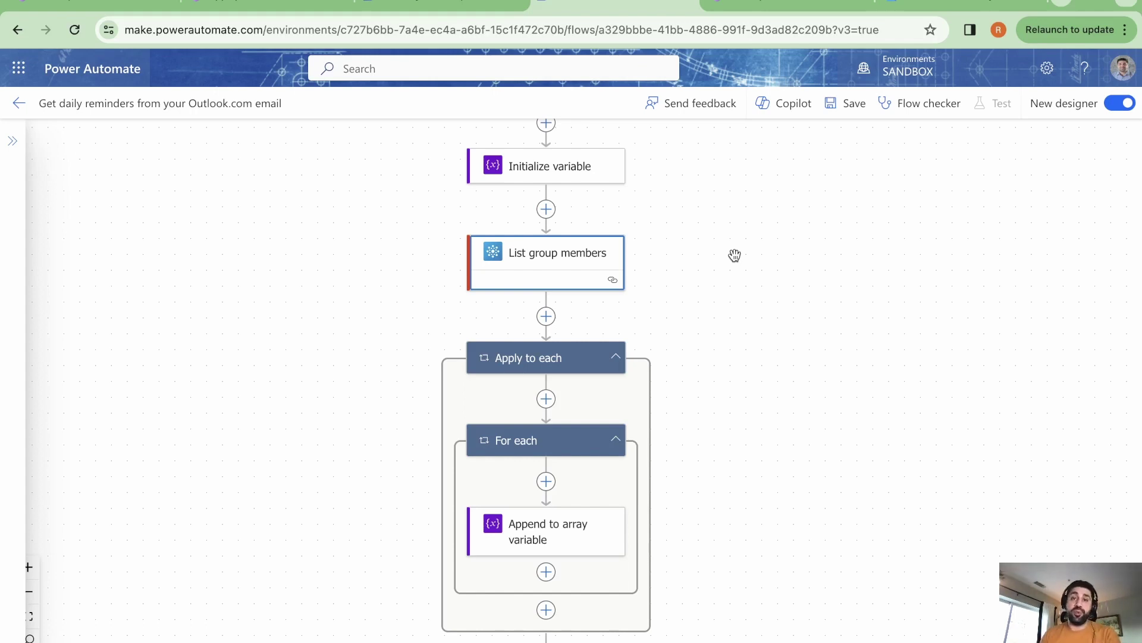
left_click_drag(734, 255, 762, 163)
left_click_drag(783, 387, 778, 297)
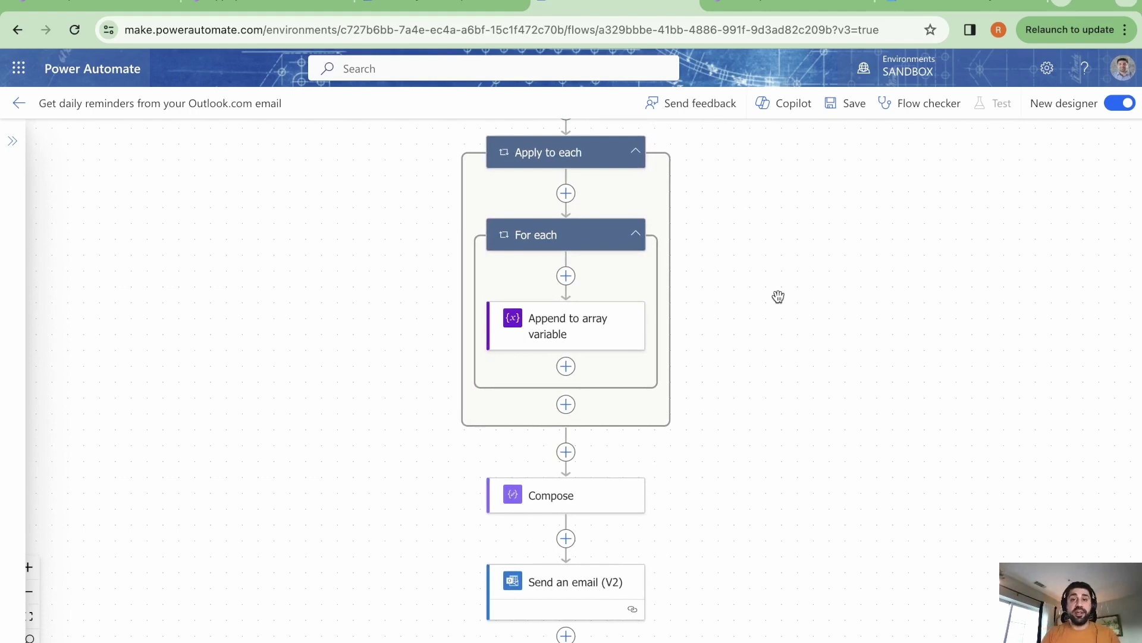